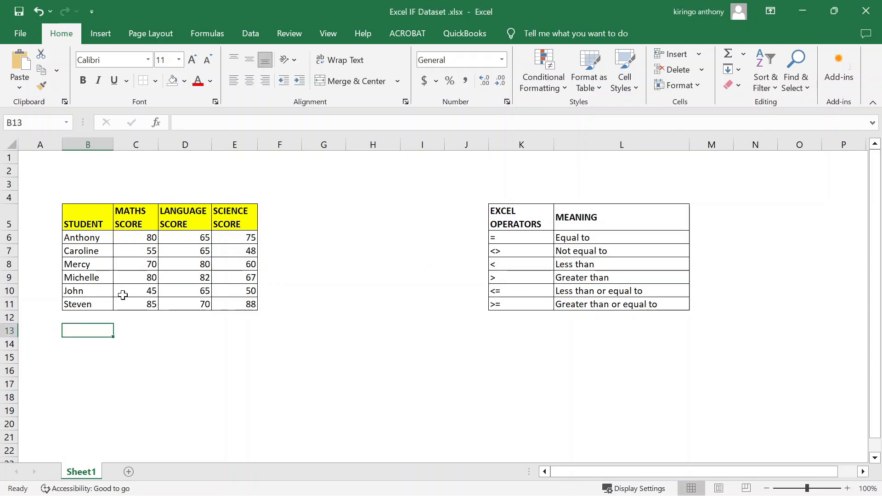
Review the student scores table and the Excel operators reference table with its meanings in K5:L11
click(250, 370)
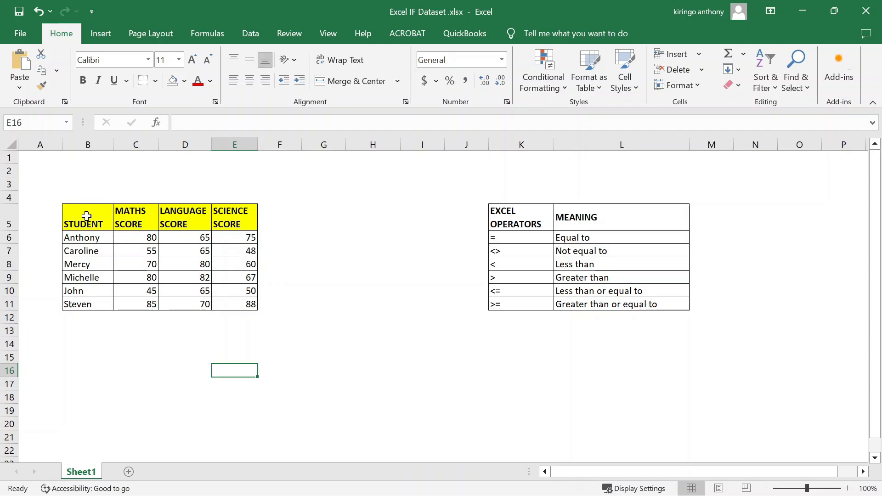
click(541, 221)
click(597, 317)
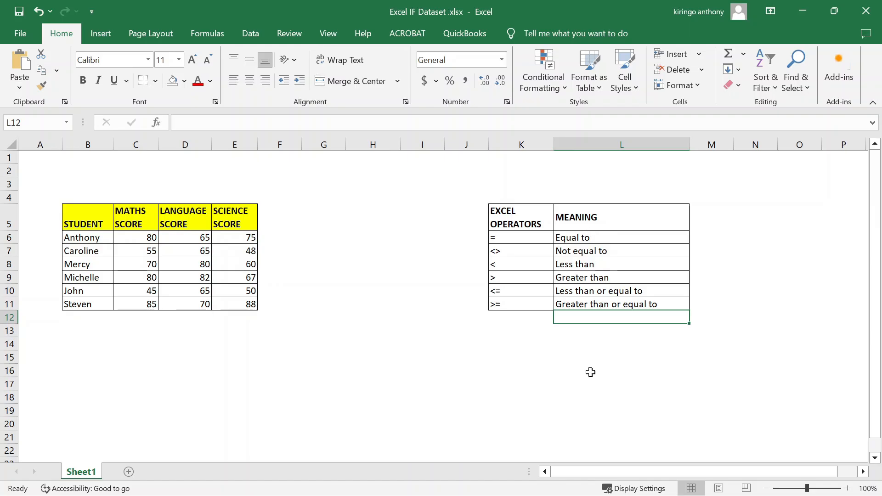
click(485, 225)
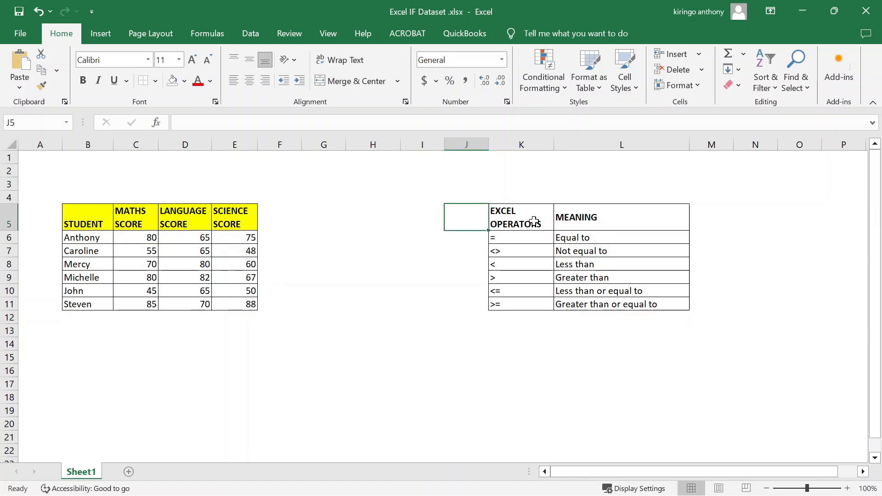
click(530, 248)
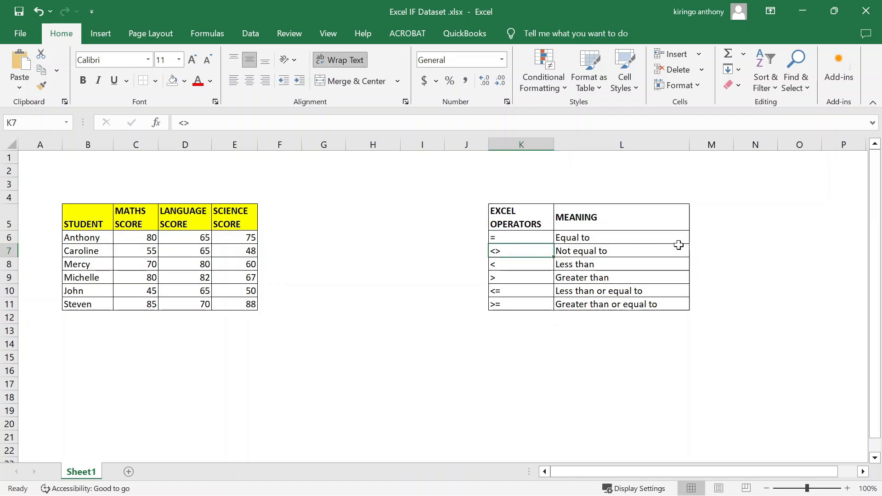
drag(522, 212, 641, 303)
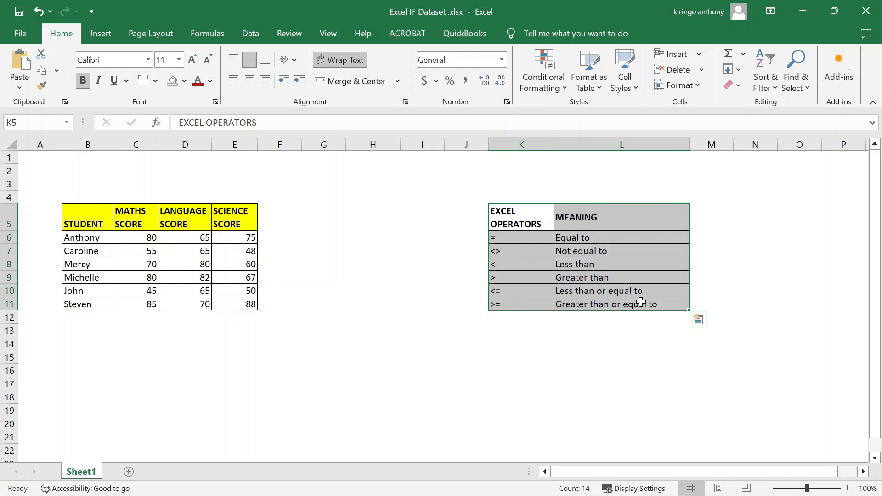
click(612, 329)
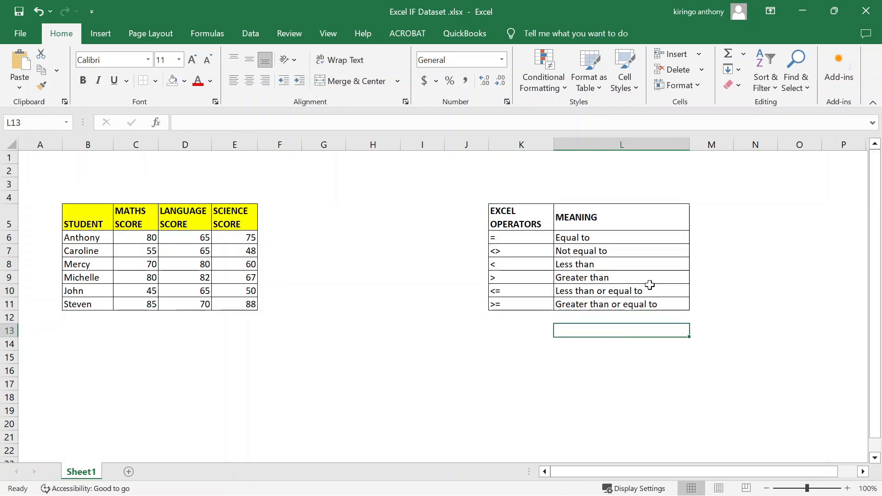
Enter the pass criterion below the scores table: Pass in B13 and >=50 in C13
click(88, 336)
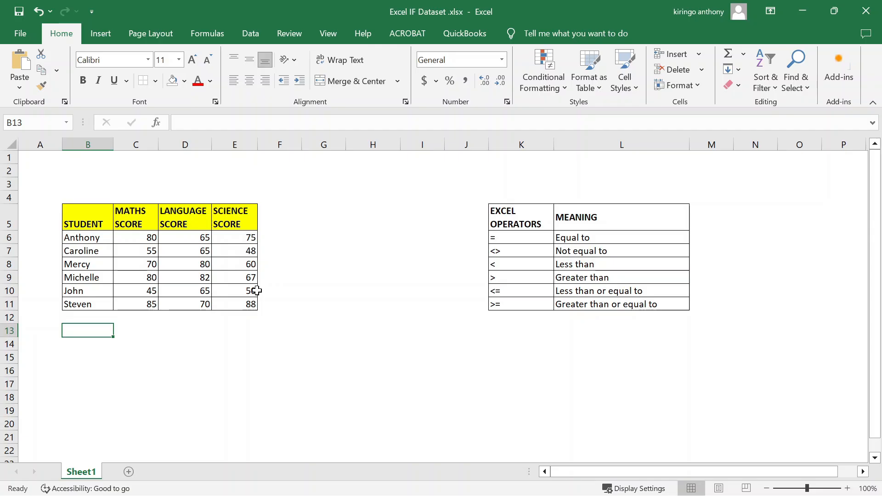
text(P)
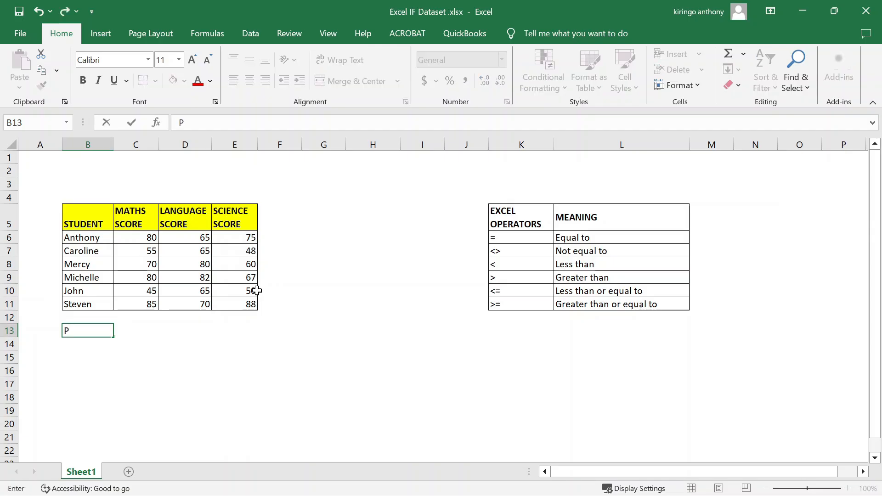
text(ass)
key(Tab)
text(>)
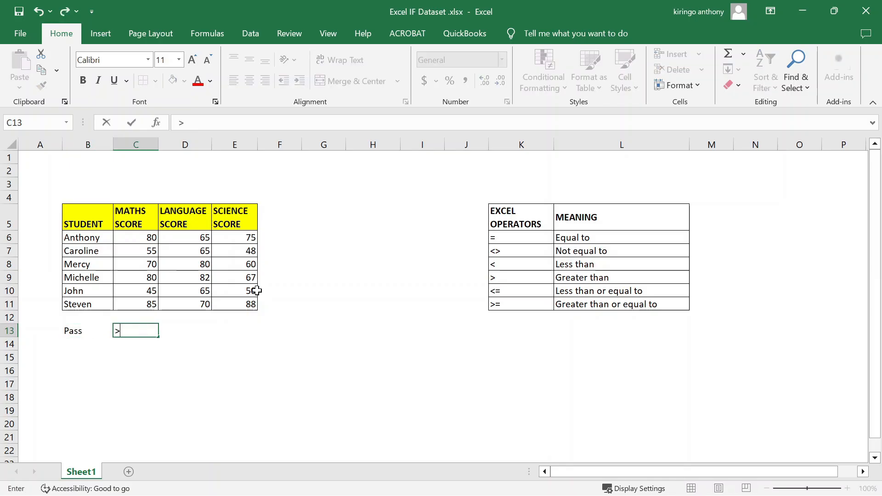
text(=50)
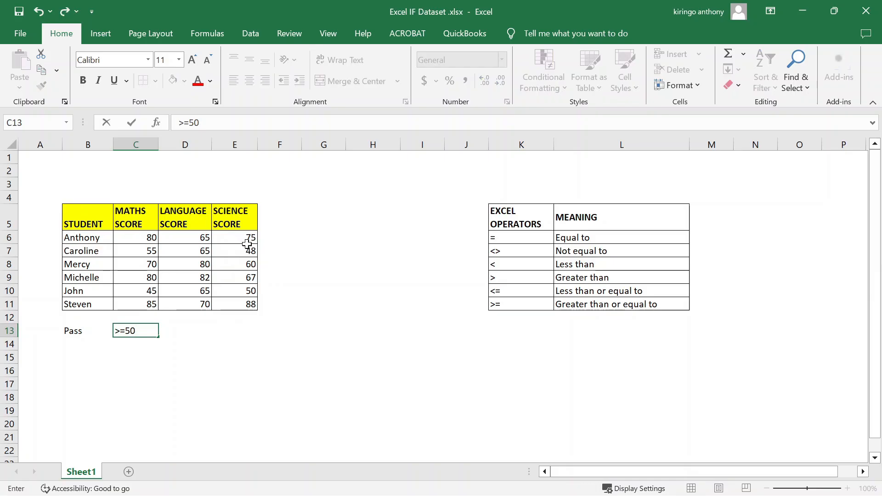
Enter the fail criterion under the pass criterion: Fail in B14 and <50 in C14
click(91, 344)
text(FA)
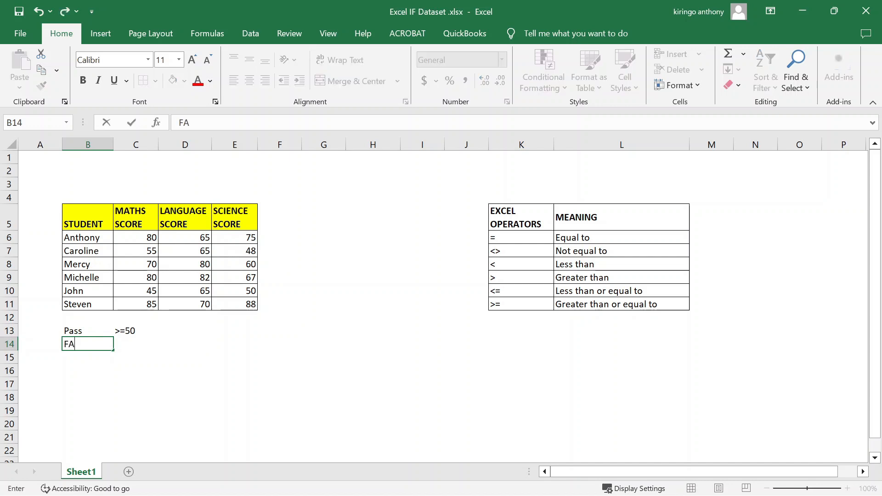
key(BackSpace)
text(ail)
key(Tab)
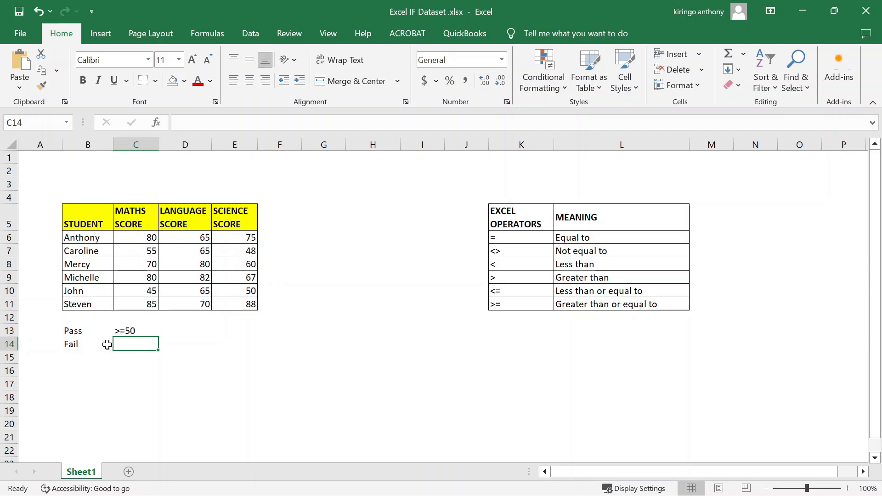
text(<)
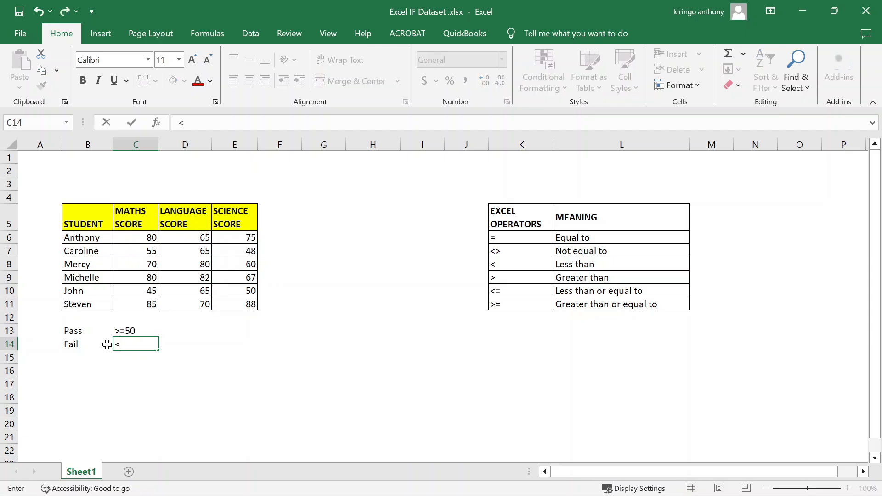
text(50)
click(84, 183)
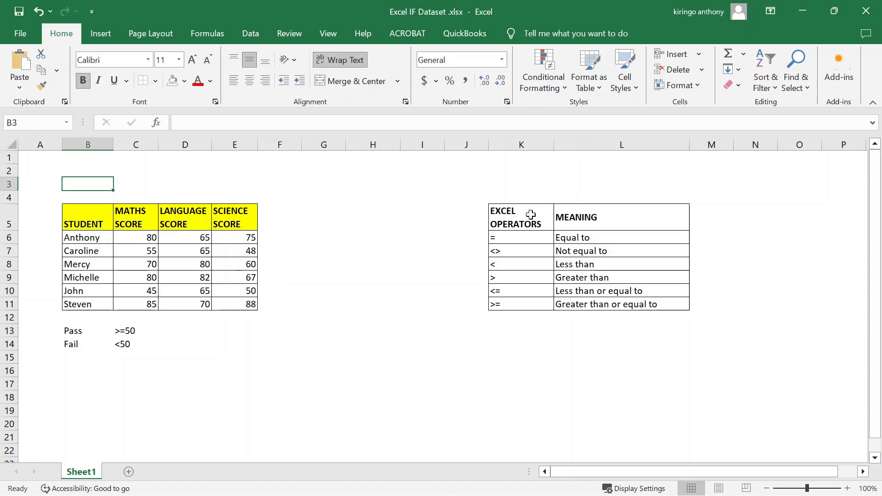
text(=)
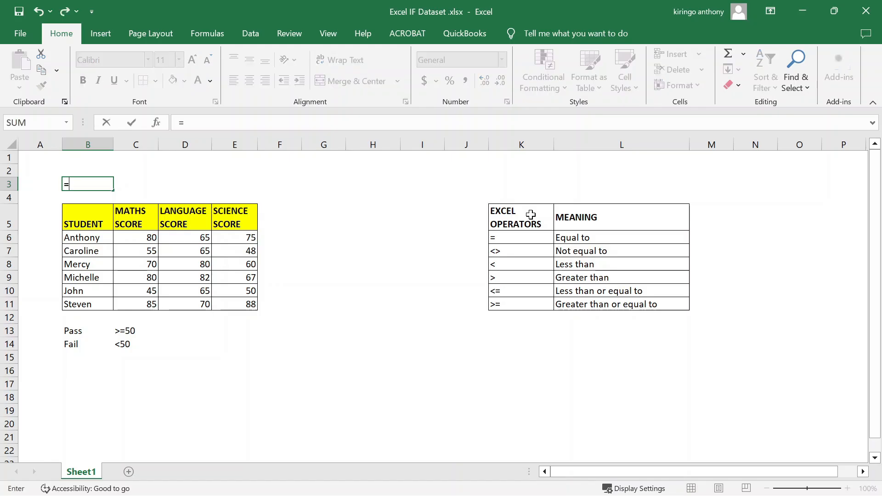
text(IF()
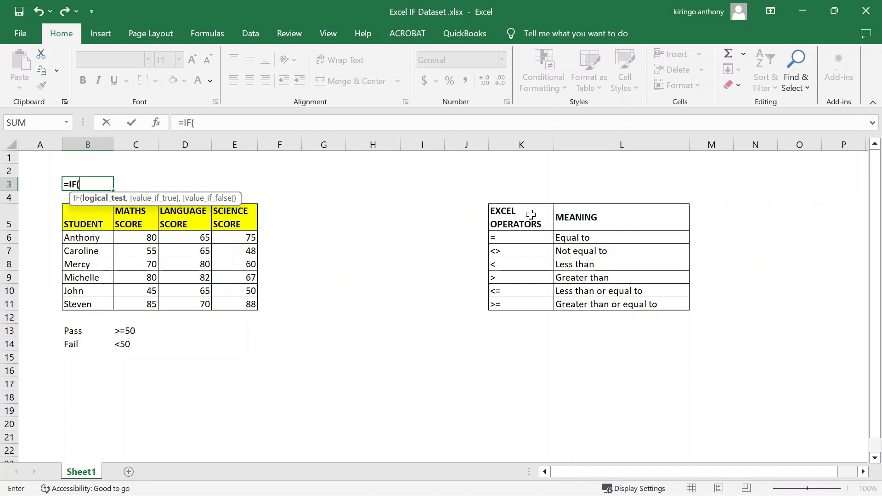
text(Log)
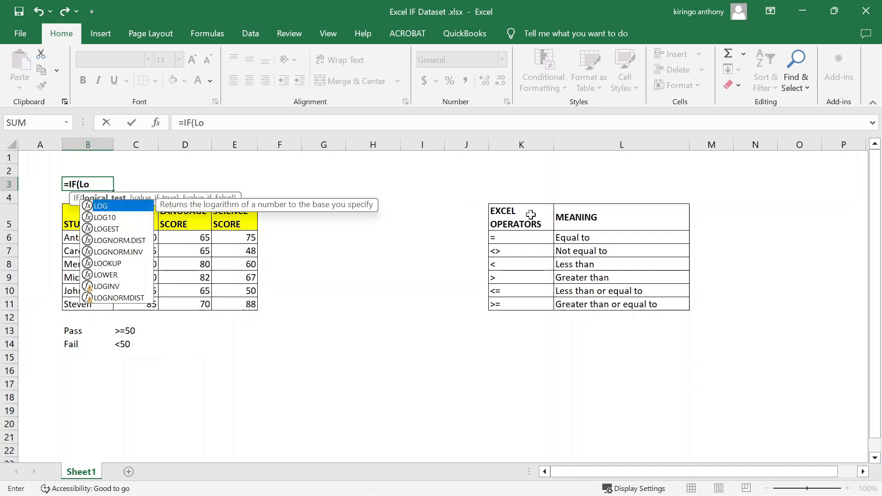
key(BackSpace)
key(BackSpace)
key(BackSpace)
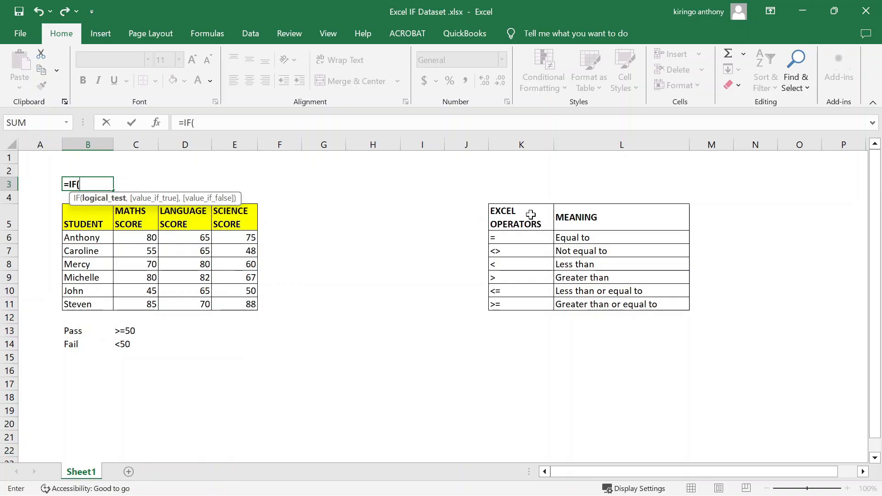
key(BackSpace)
key(BackSpace)
key(BackSpace)
key(BackSpace)
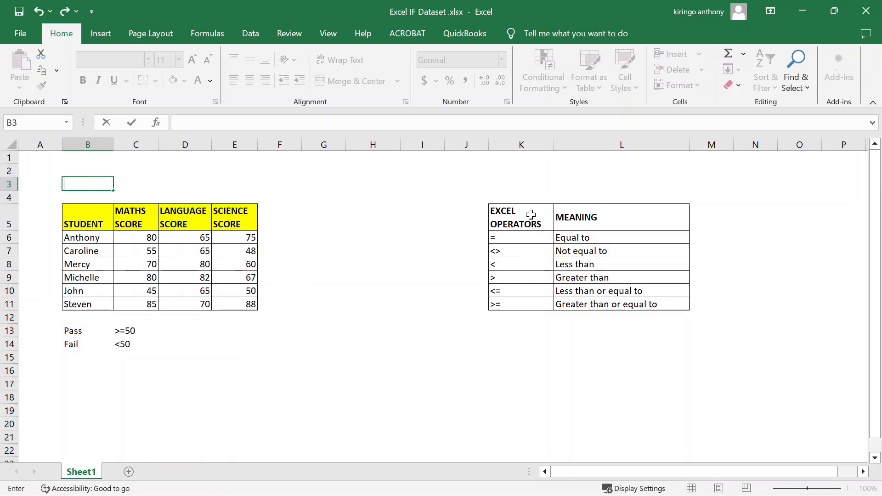
click(288, 237)
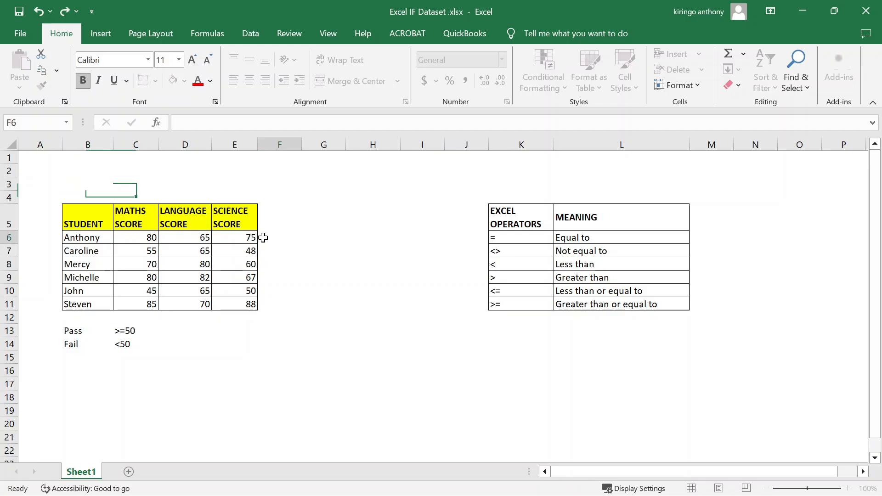
Add a PASS/FAIL header in F5 beside SCIENCE SCORE and widen column F to fit it on one line
click(284, 225)
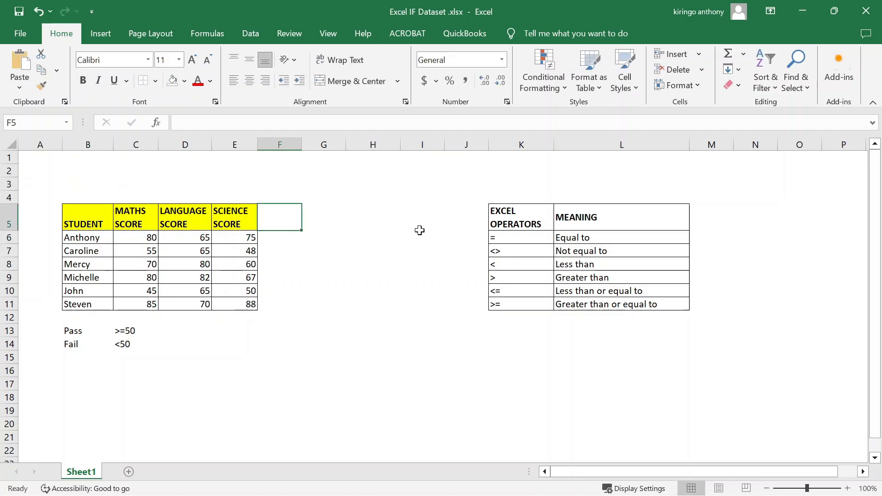
text(PAS)
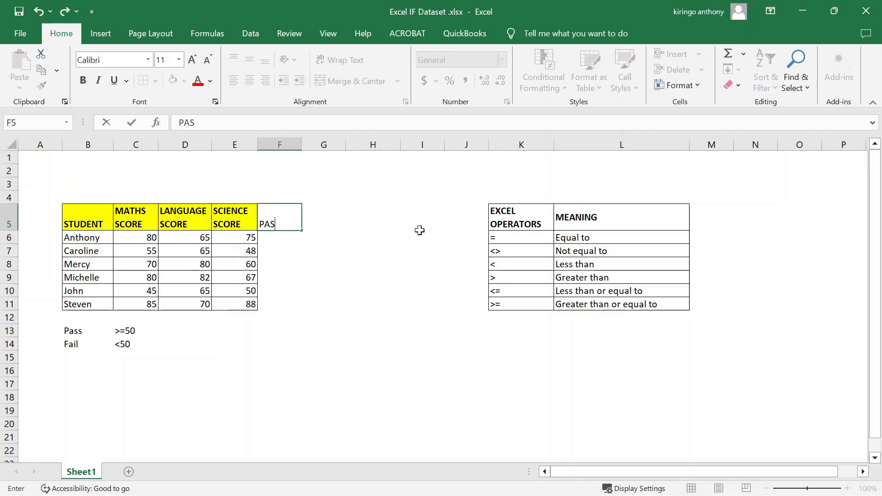
text(S/FAIL)
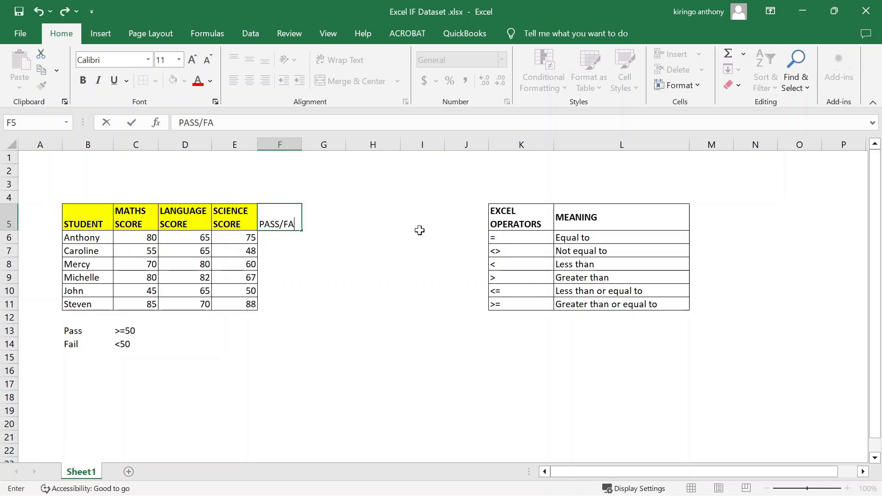
click(307, 282)
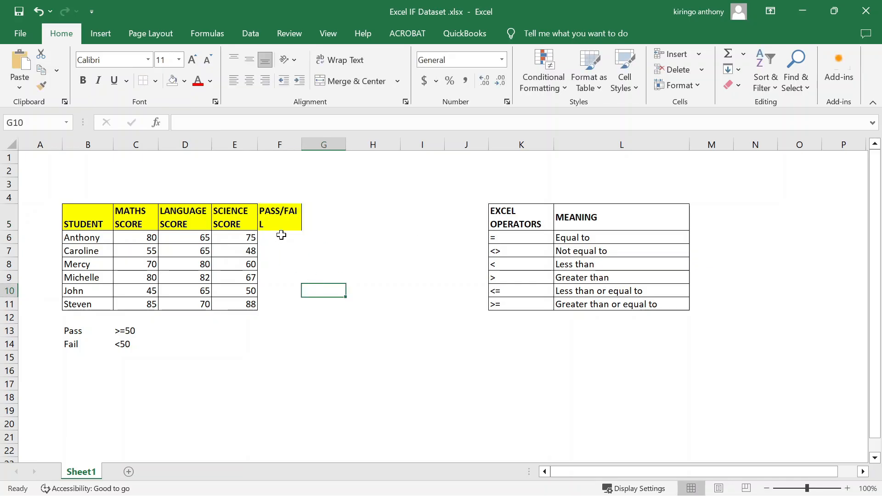
drag(302, 145, 308, 146)
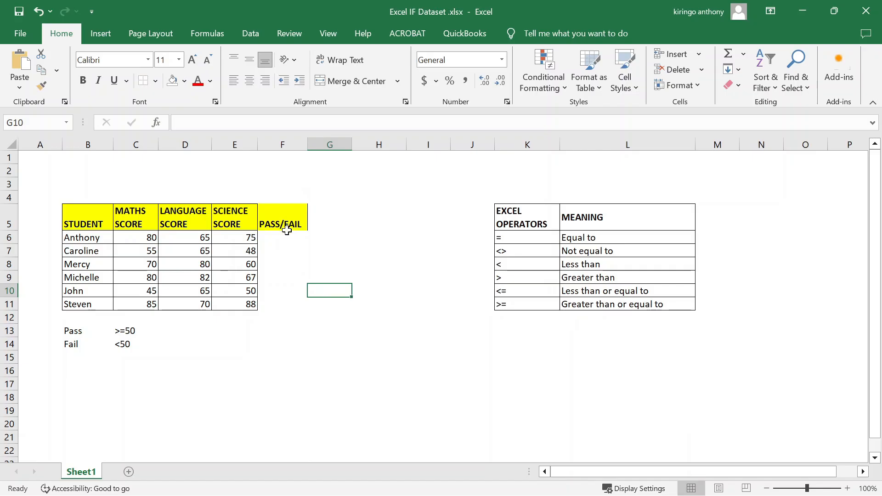
Enter the formula =IF(C6>=50, "Pass", "Fail") in F6 to grade the first student's maths score
click(285, 237)
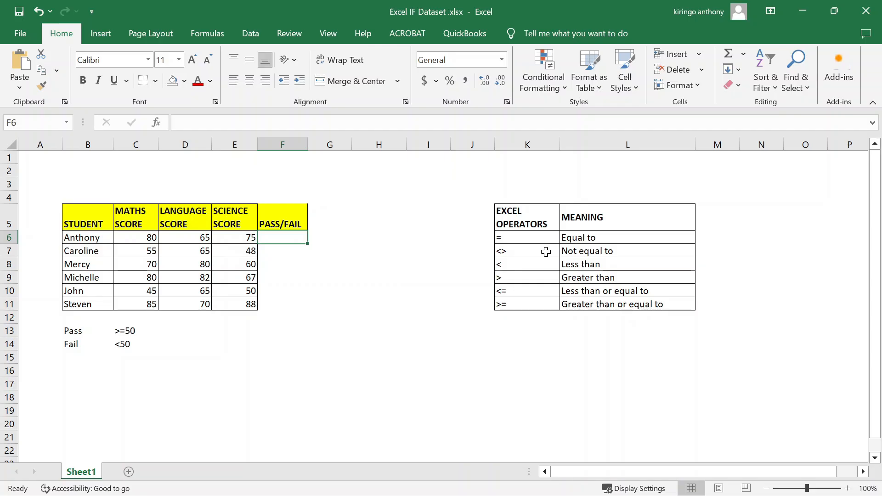
text(=)
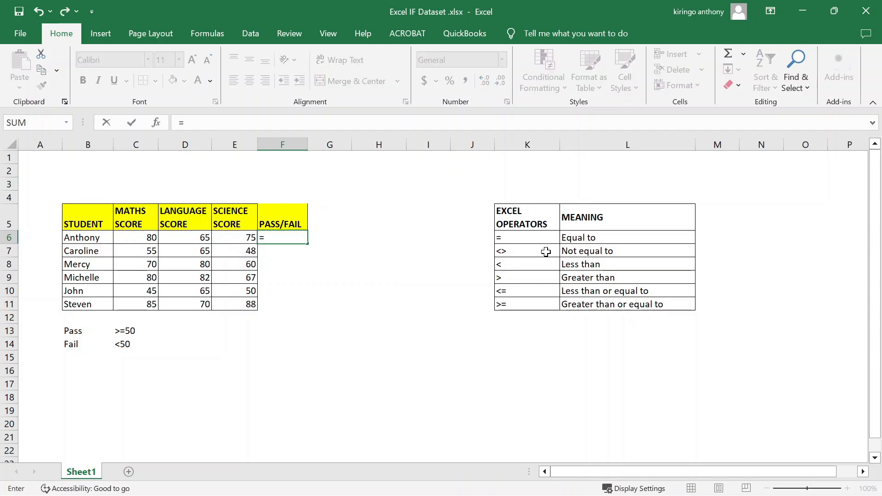
text(IF)
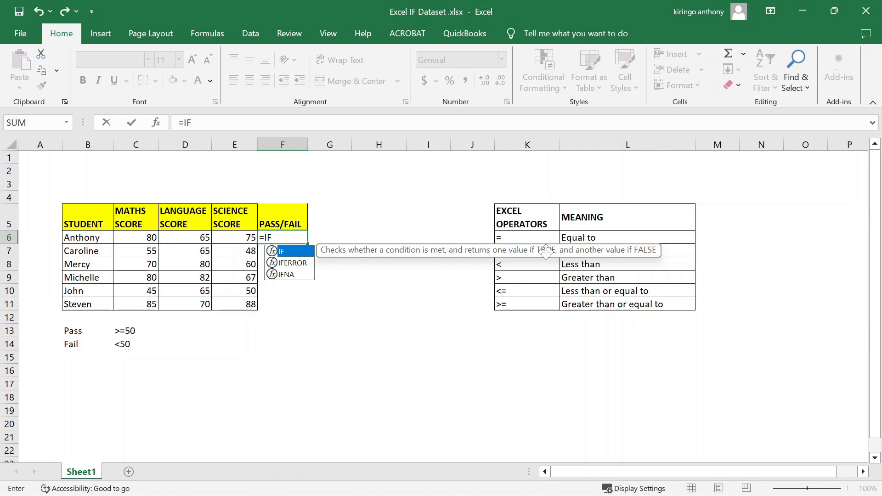
text(()
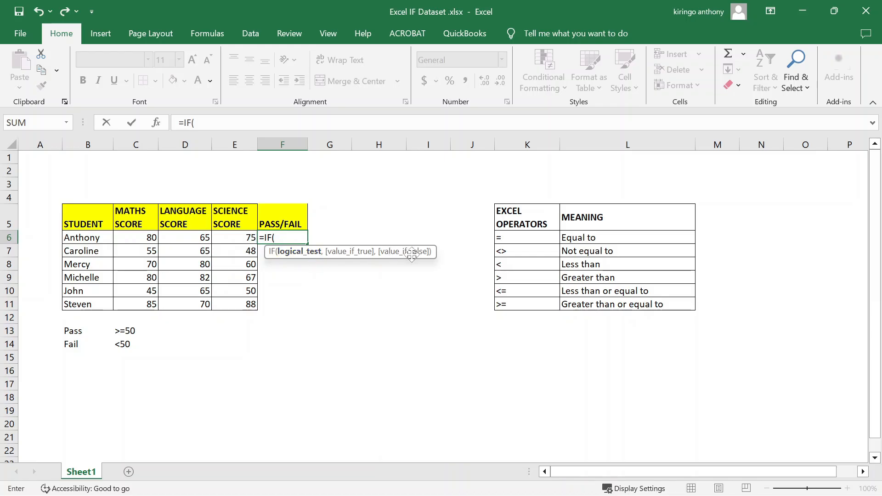
click(294, 251)
click(140, 234)
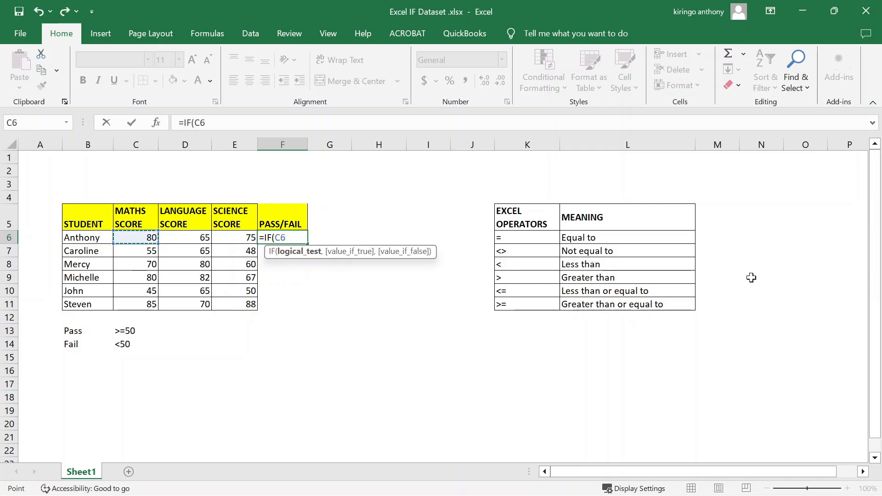
text(>=50)
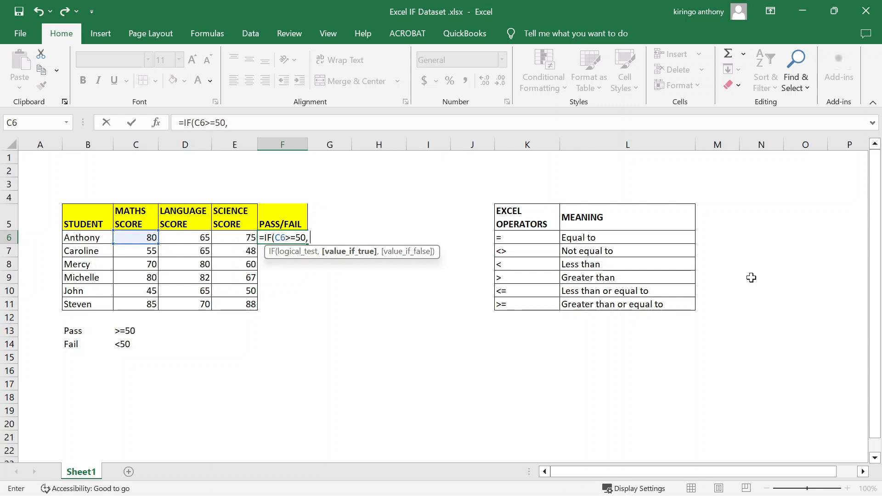
text(, ")
text(Pass")
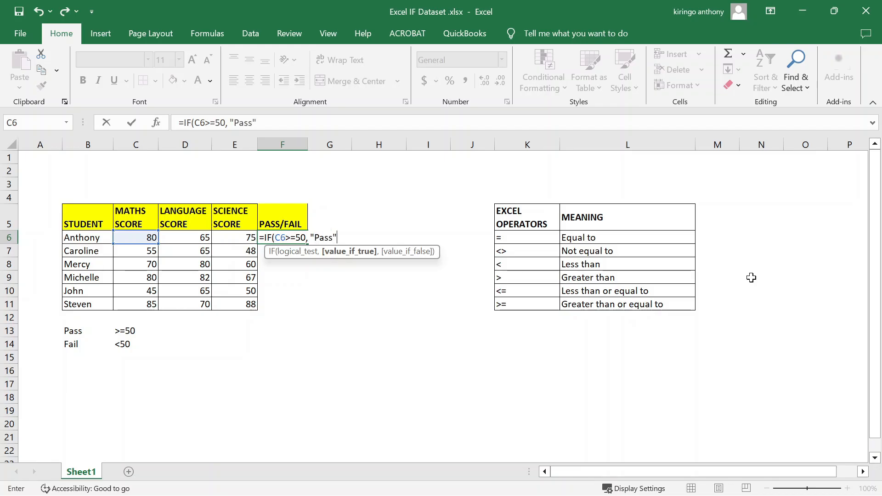
text(, )
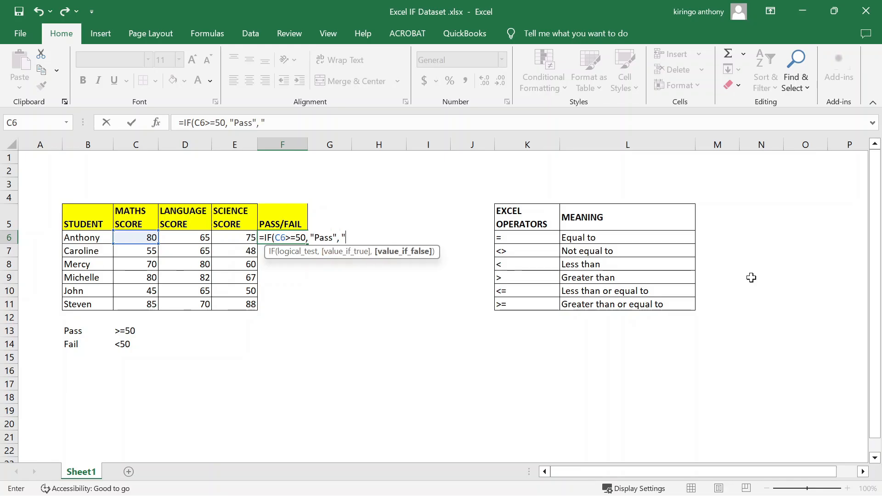
text("Fail"))
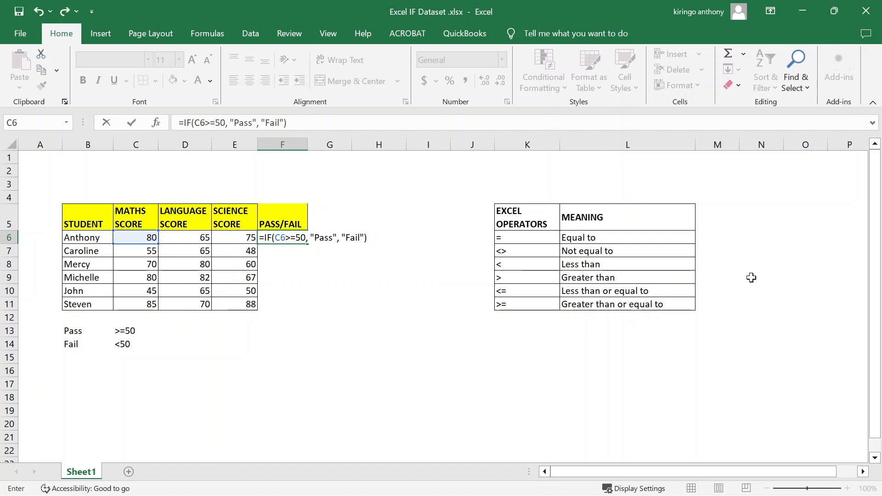
key(Return)
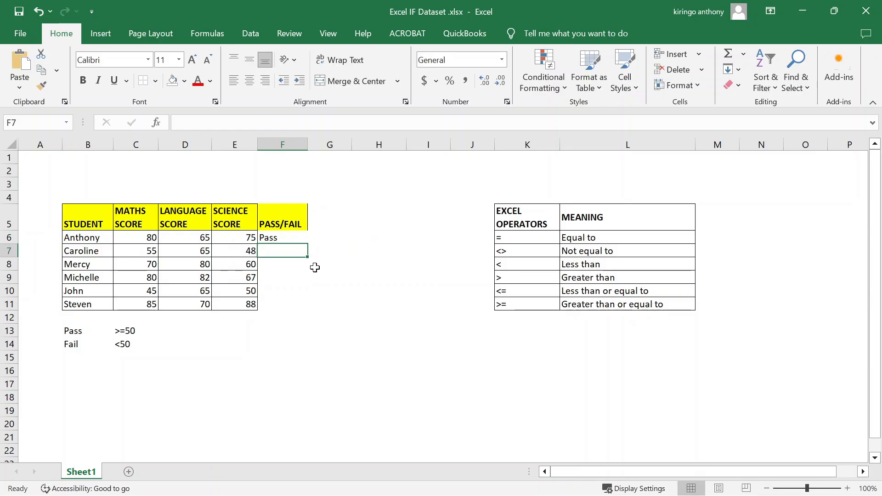
Fill the maths pass/fail formula from F6 down to F11 for the remaining students
click(287, 236)
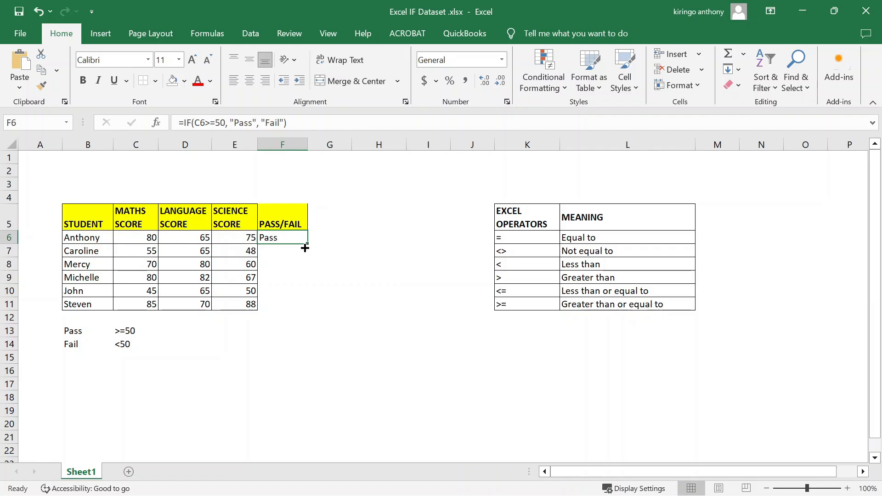
drag(307, 244, 309, 309)
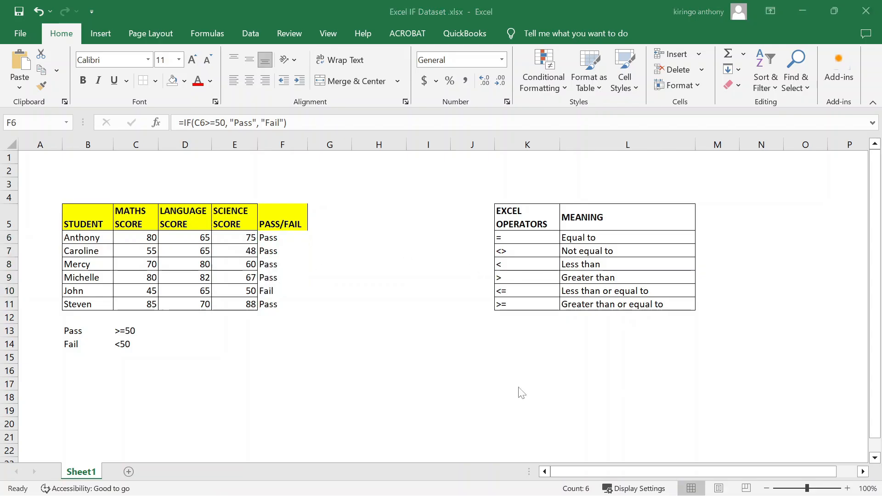
Extend the formula in F6 across to G6 and H6 to grade the first student's language and science scores
click(282, 238)
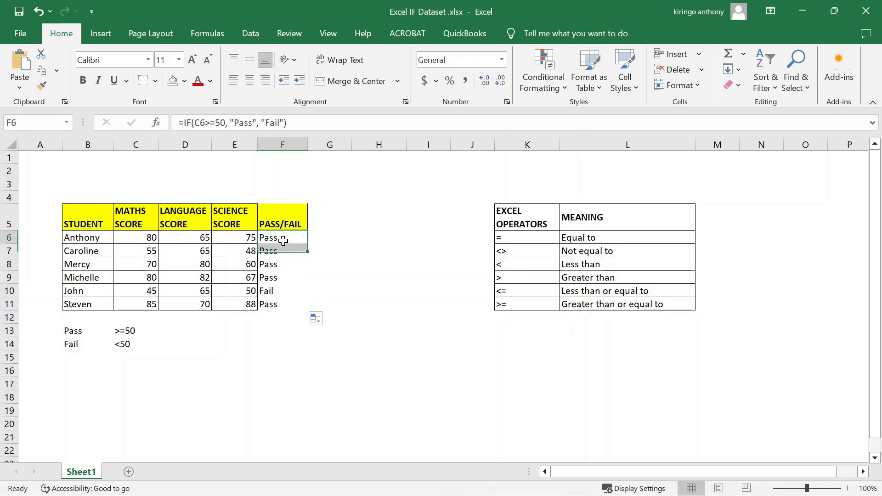
click(312, 241)
click(300, 245)
click(300, 237)
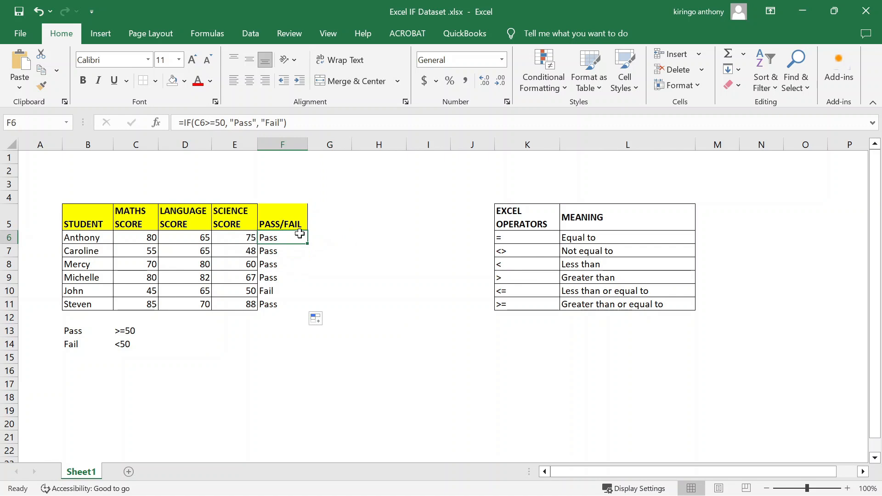
drag(307, 242, 340, 241)
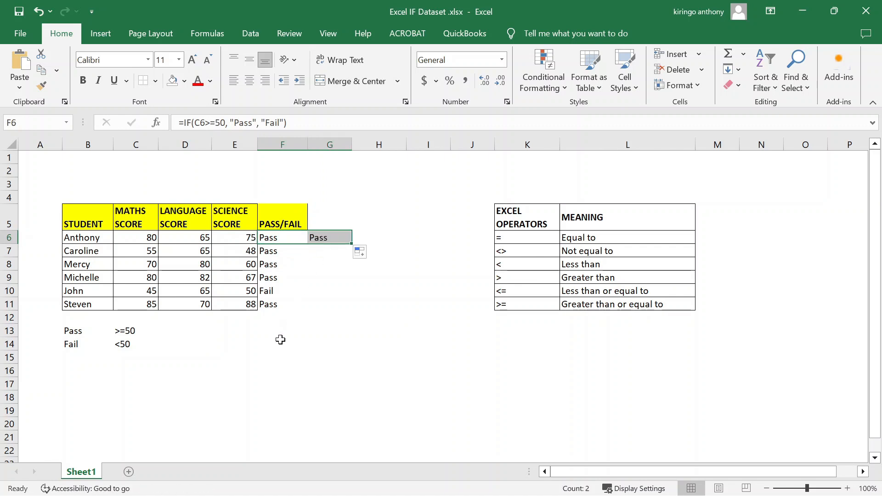
drag(352, 244, 395, 242)
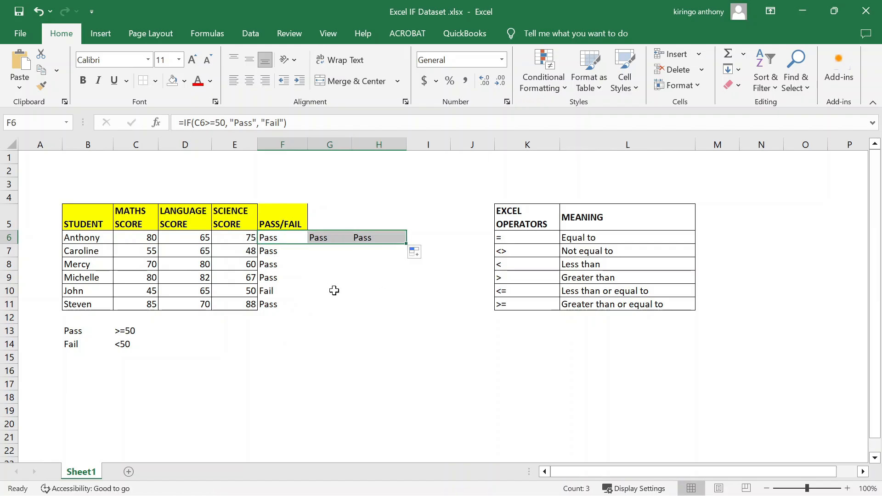
Fill the language formula in G6 and the science formula in H6 down to row 11
click(328, 239)
drag(351, 246, 357, 314)
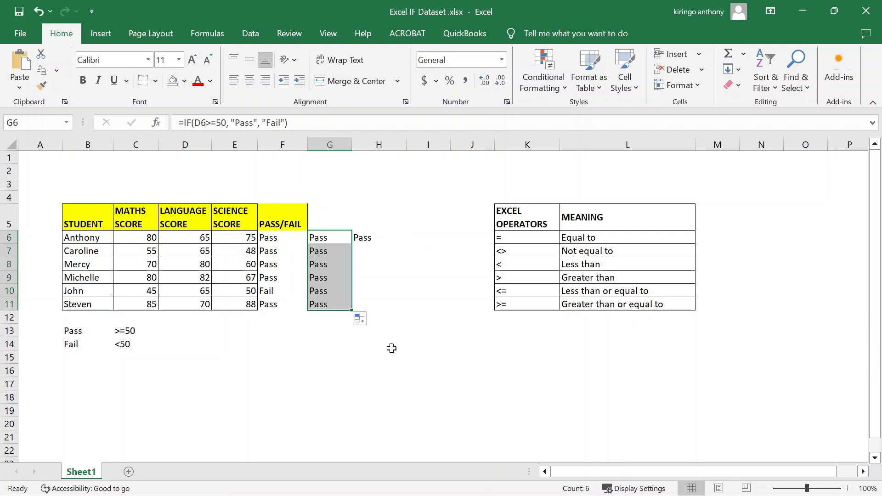
click(362, 241)
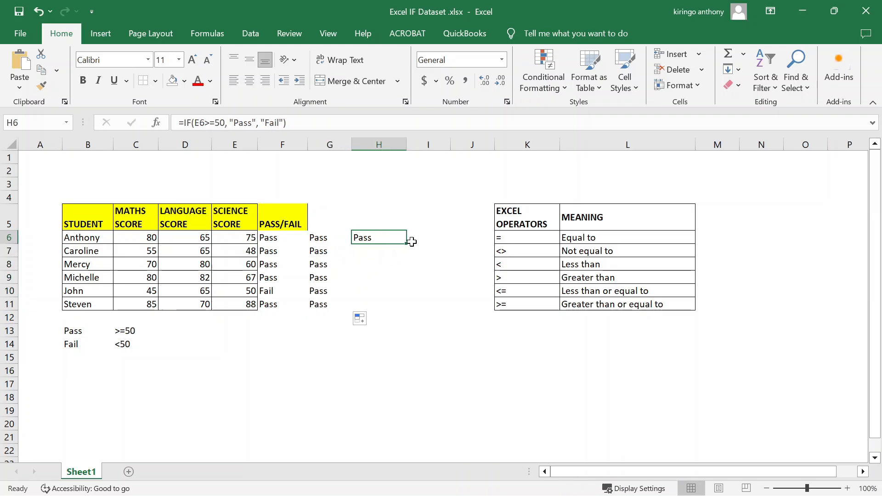
drag(411, 242, 408, 306)
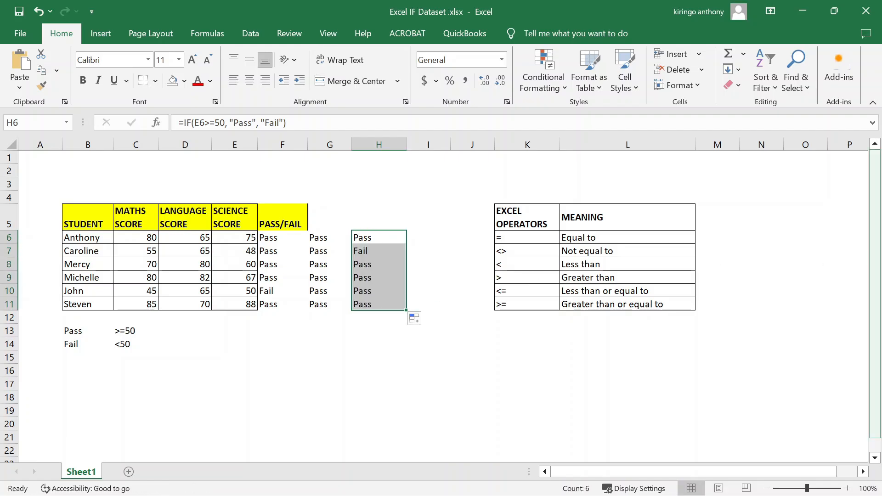
Copy the PASS/FAIL header from F5 to G5 and H5, and widen column G to fit it on one line
click(284, 239)
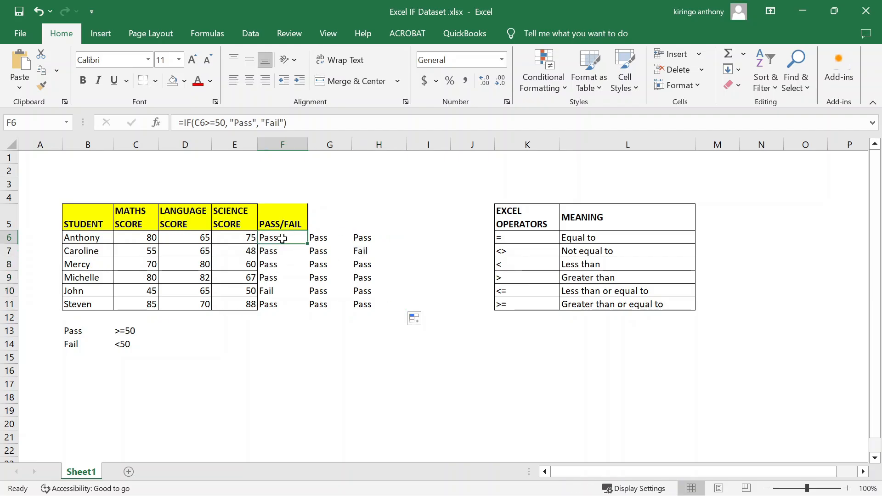
click(291, 221)
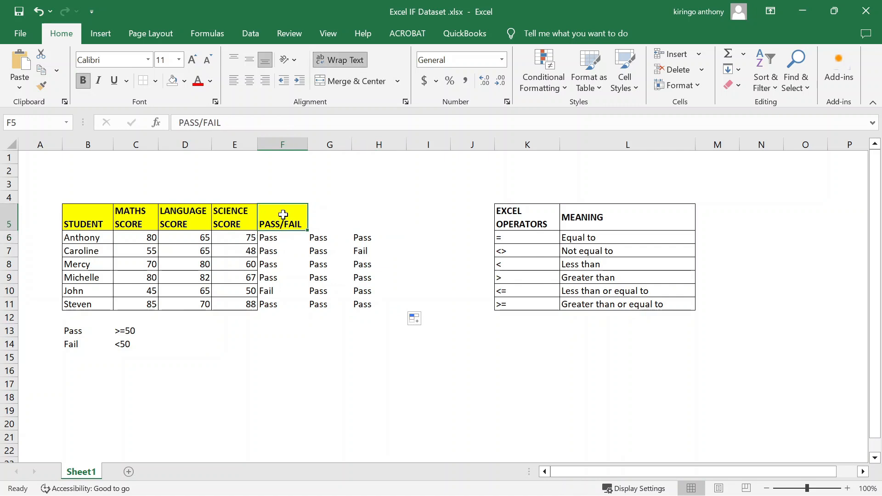
key(ctrl+c)
click(329, 220)
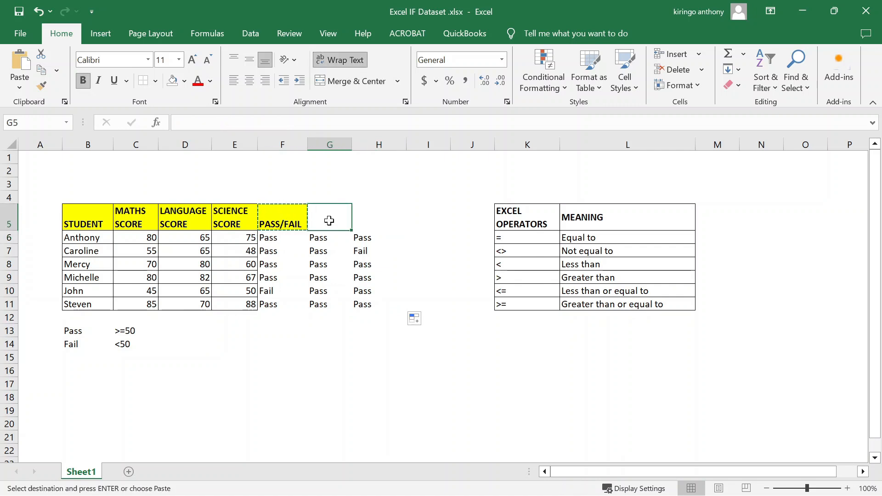
key(ctrl+v)
click(365, 221)
key(ctrl+v)
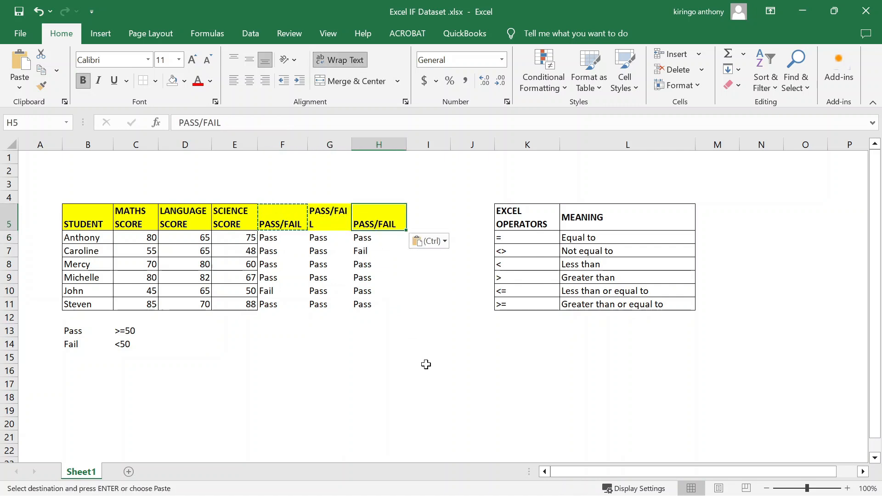
click(437, 411)
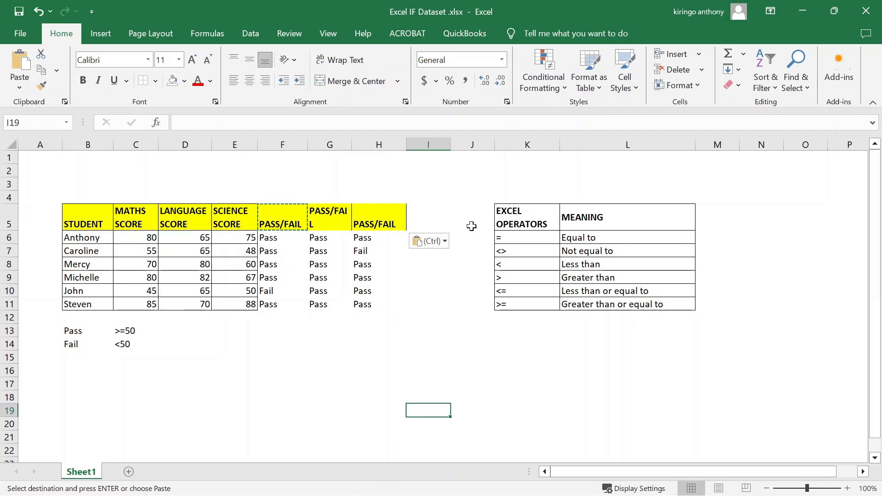
drag(354, 145, 361, 146)
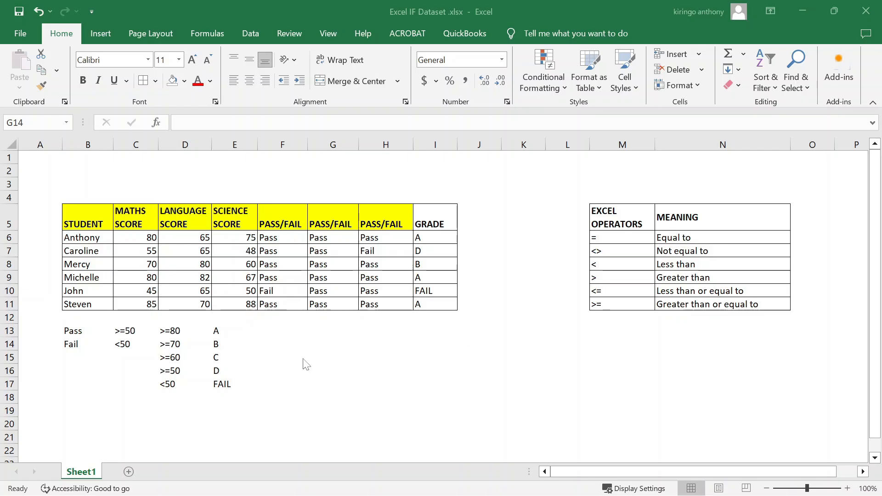
Enter AND in G14 and OR in G15 below the scores table
click(314, 346)
text(AND)
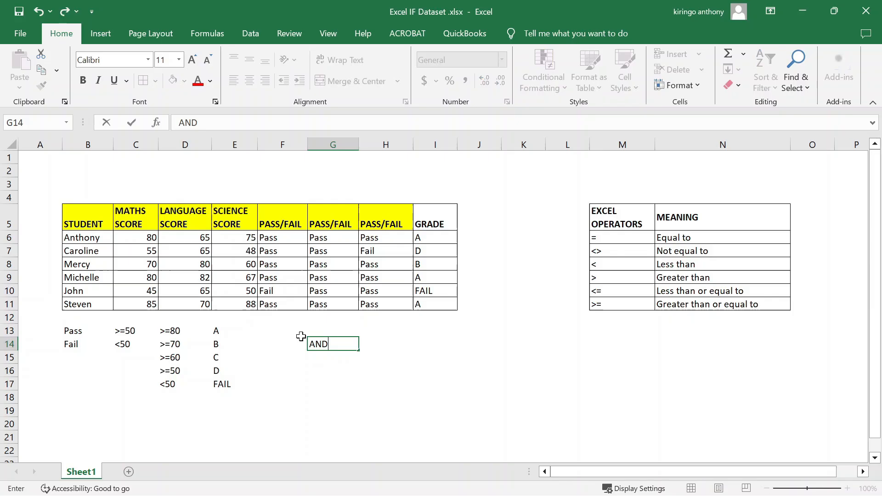
key(Return)
text(OR)
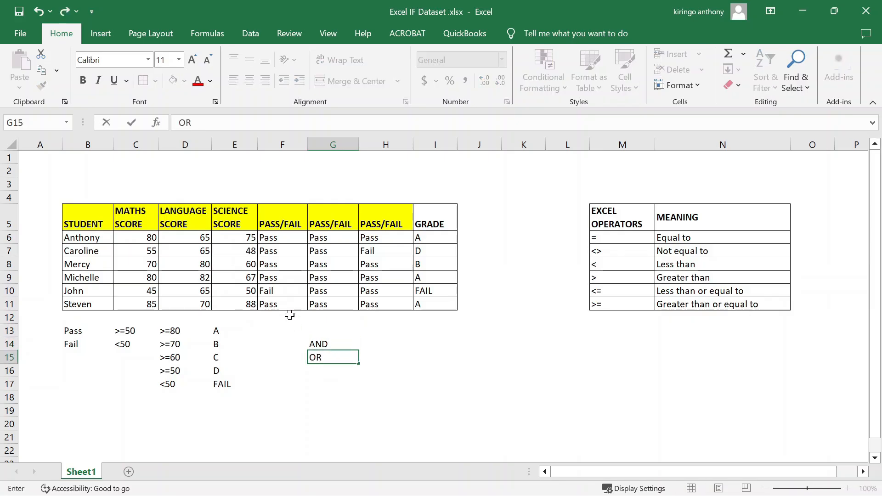
click(451, 369)
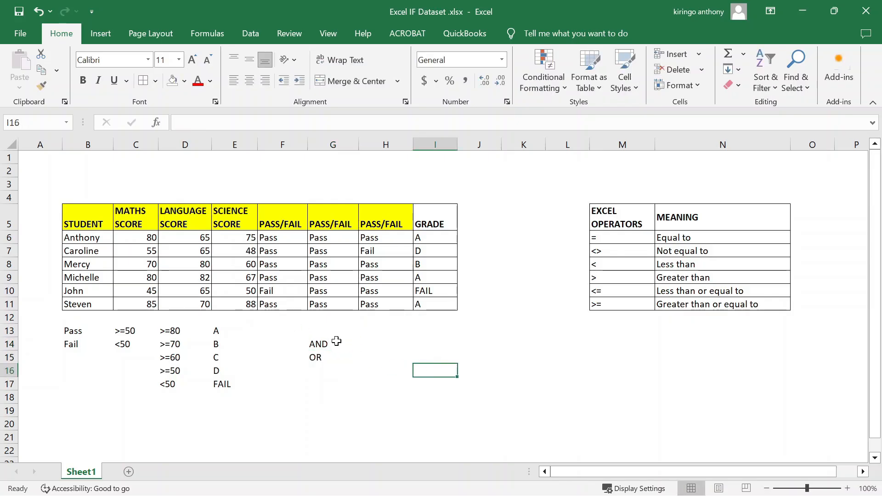
Enter the description Logical Operator in H14 beside AND
click(354, 341)
click(371, 343)
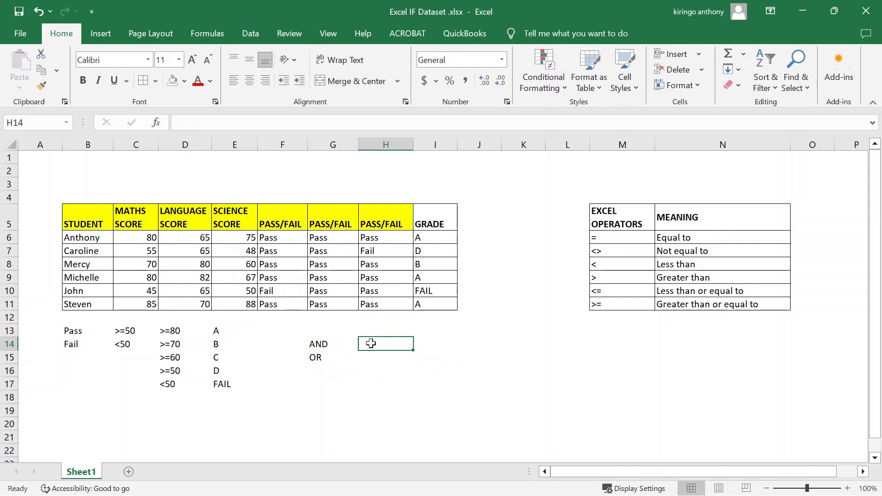
text(Logical Op)
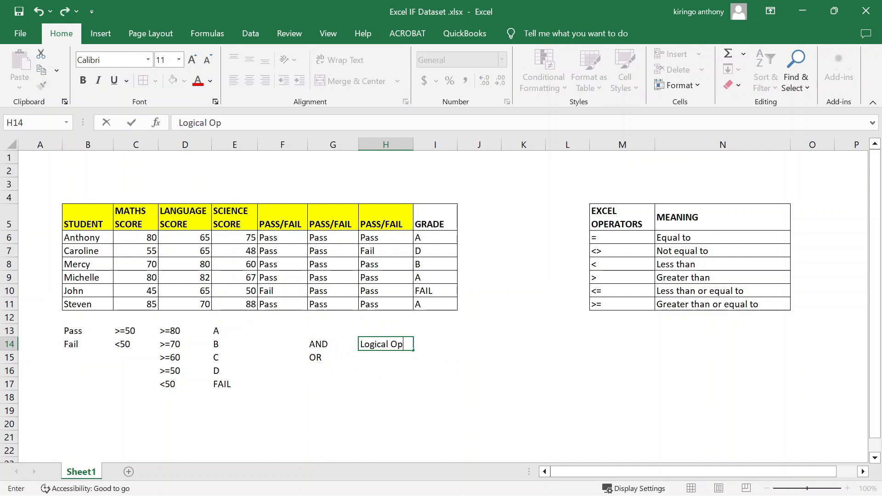
text(erators)
click(522, 367)
click(408, 345)
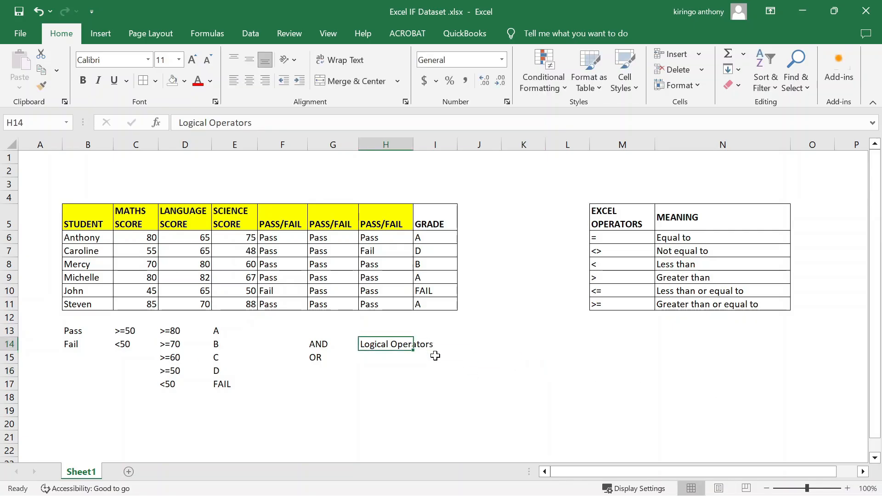
double_click(429, 344)
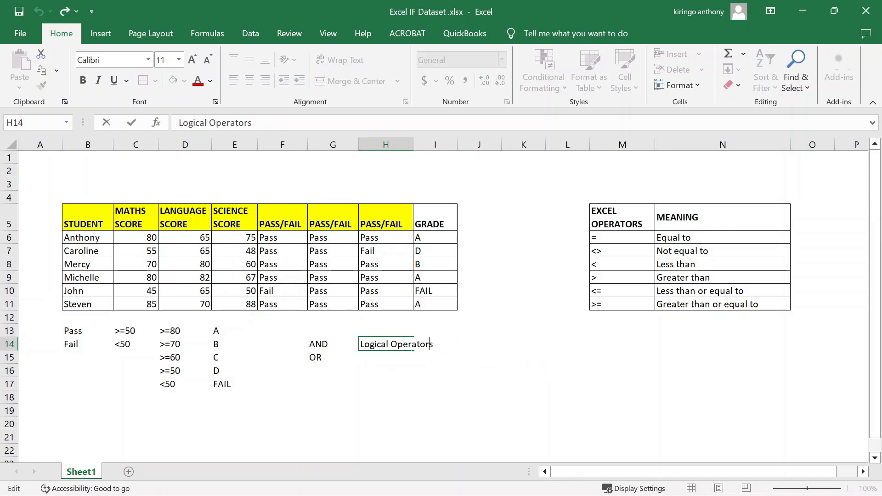
key(Delete)
click(482, 394)
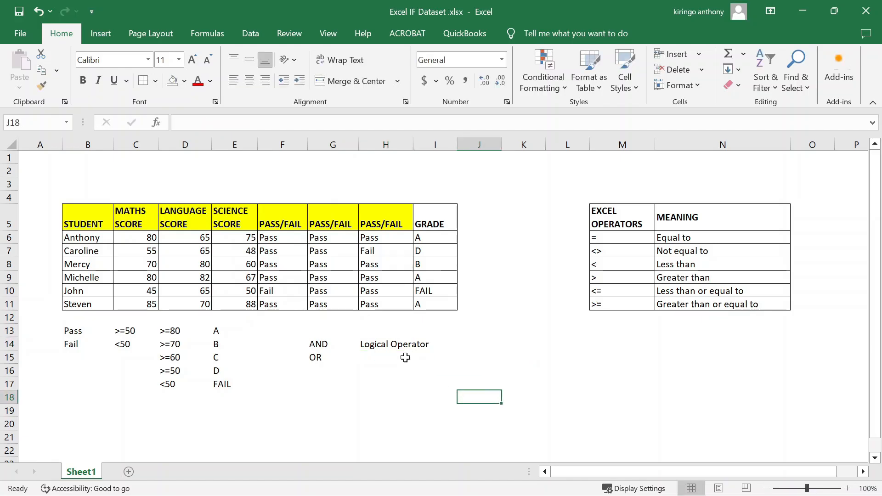
Copy the Logical Operator text from H14 down to H15 beside OR
click(409, 347)
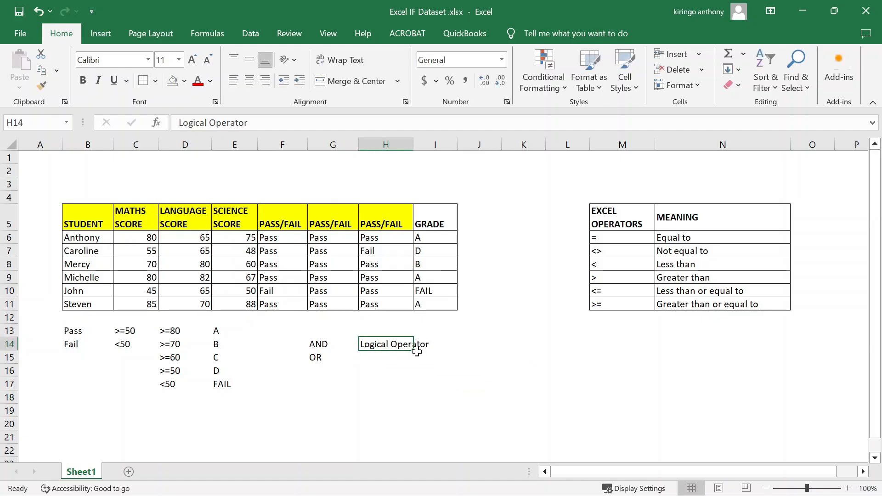
click(416, 354)
click(382, 334)
click(389, 347)
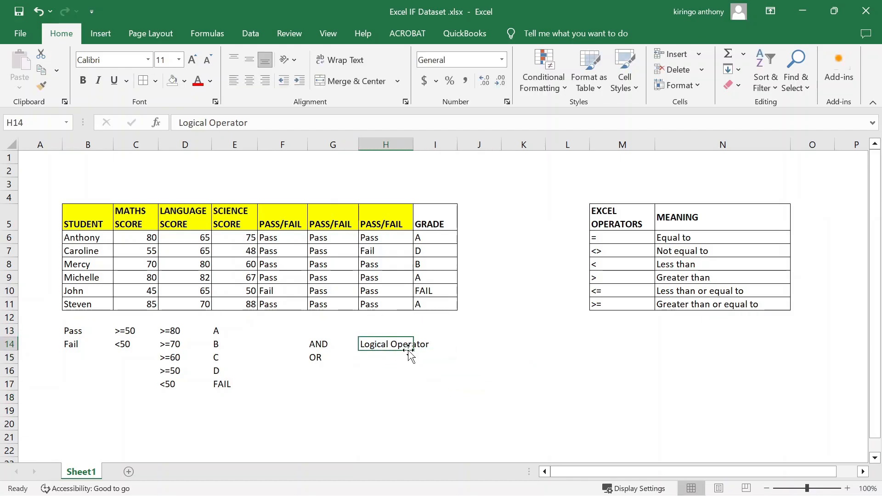
drag(412, 350, 411, 363)
click(467, 345)
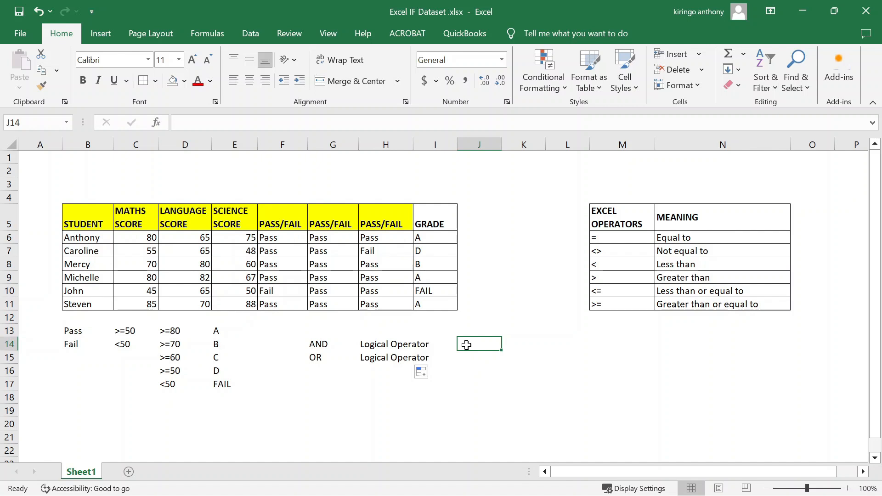
click(475, 214)
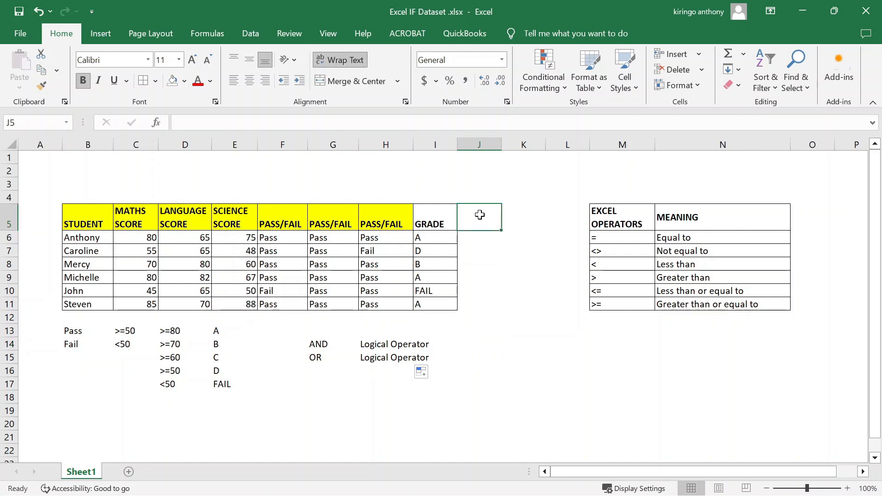
click(344, 411)
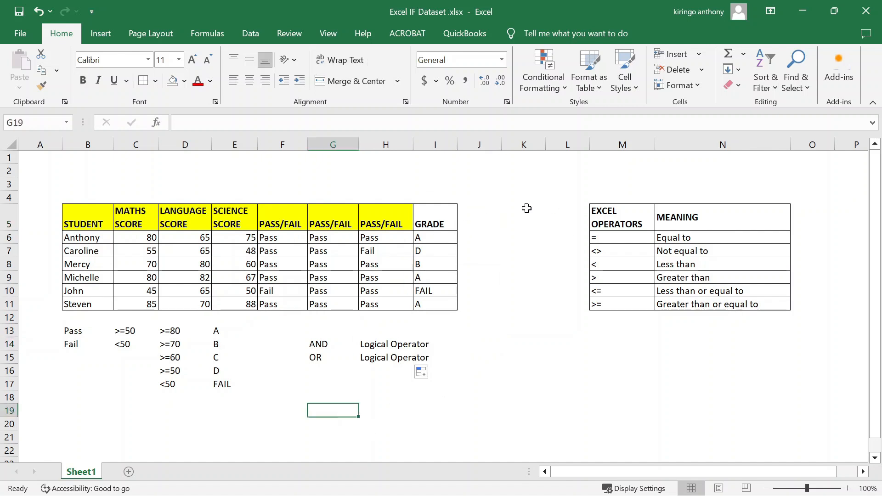
click(478, 214)
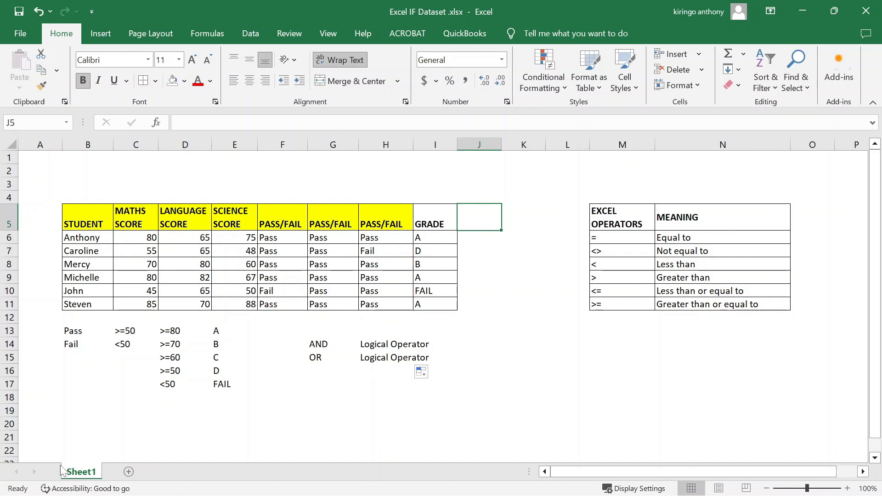
Enter the valid score limits below the table: >=0 in F18 and <=100 in F19
click(284, 397)
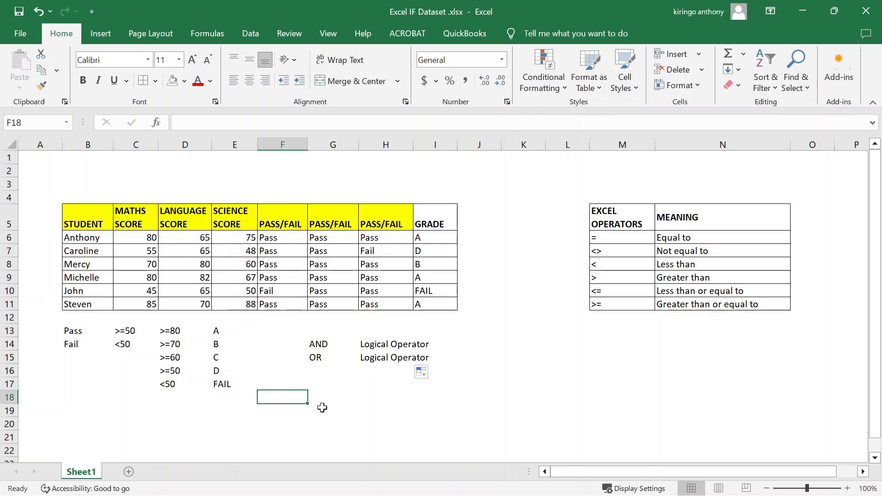
text(>-)
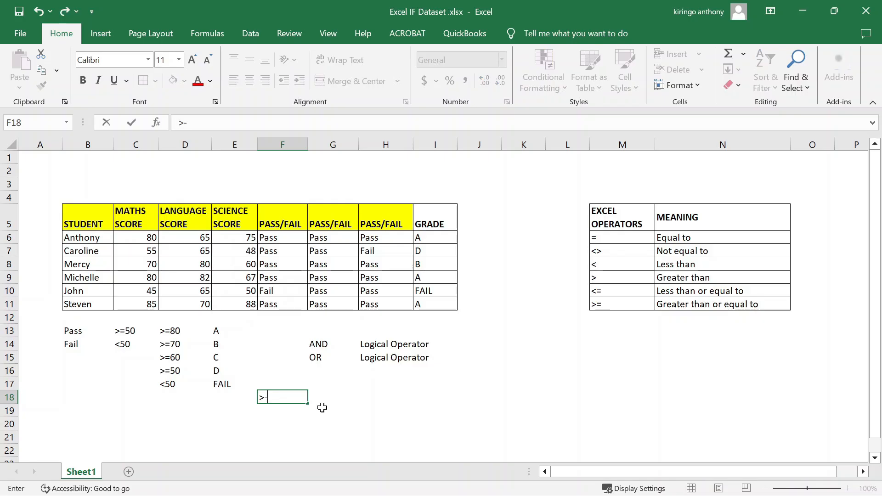
text(=0)
key(Return)
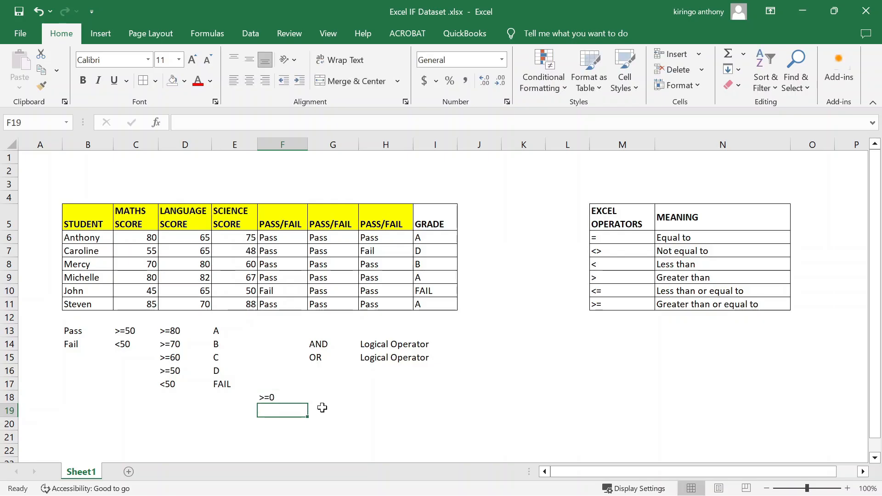
text(<=100)
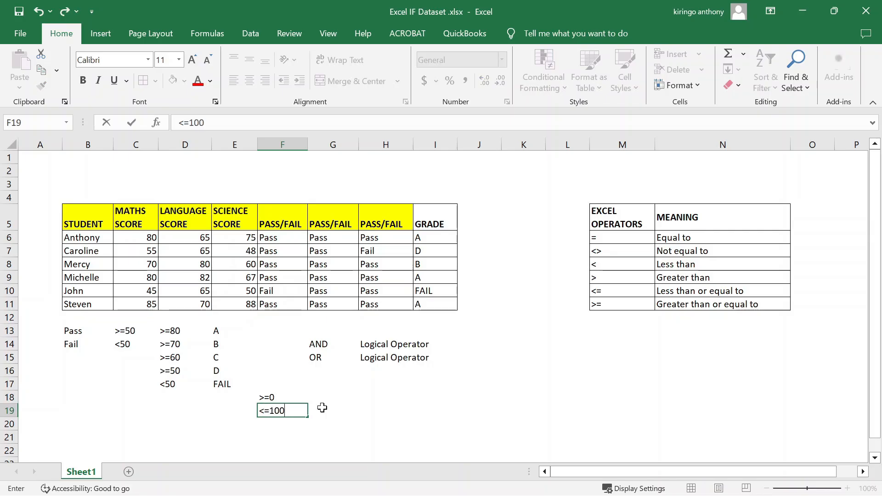
click(274, 397)
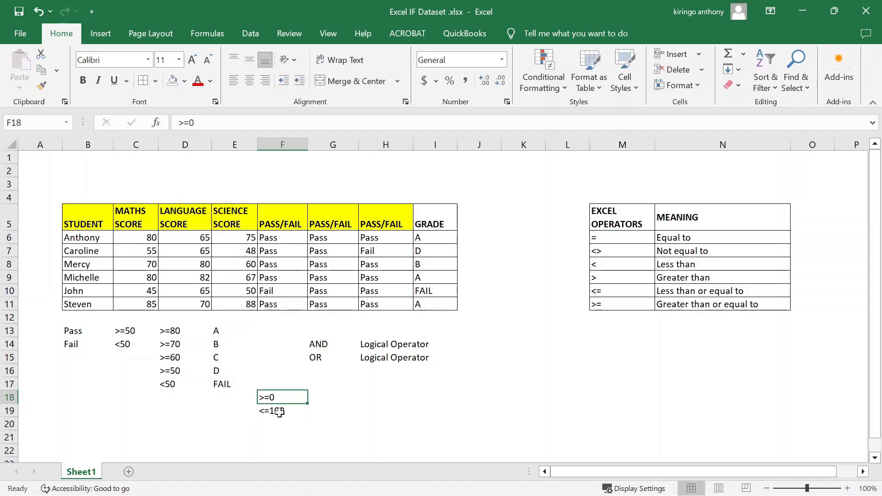
click(279, 412)
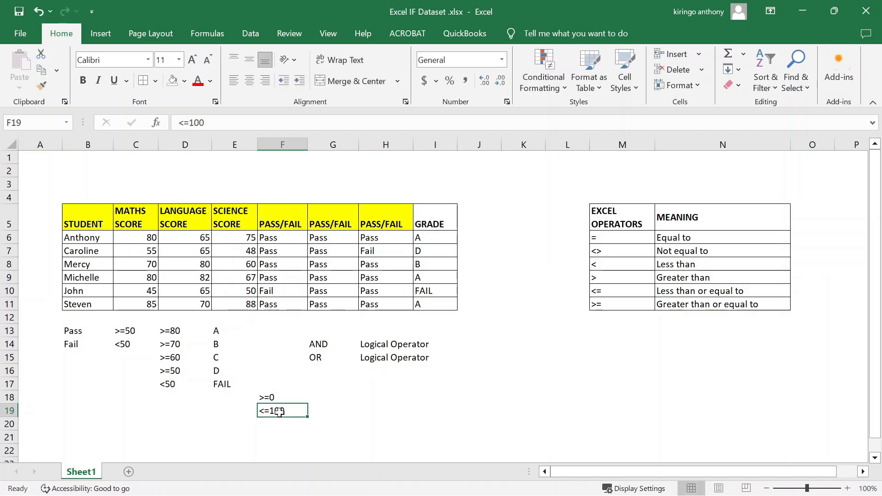
Enter the column header VALIDITY in J5 beside GRADE
drag(274, 398, 276, 411)
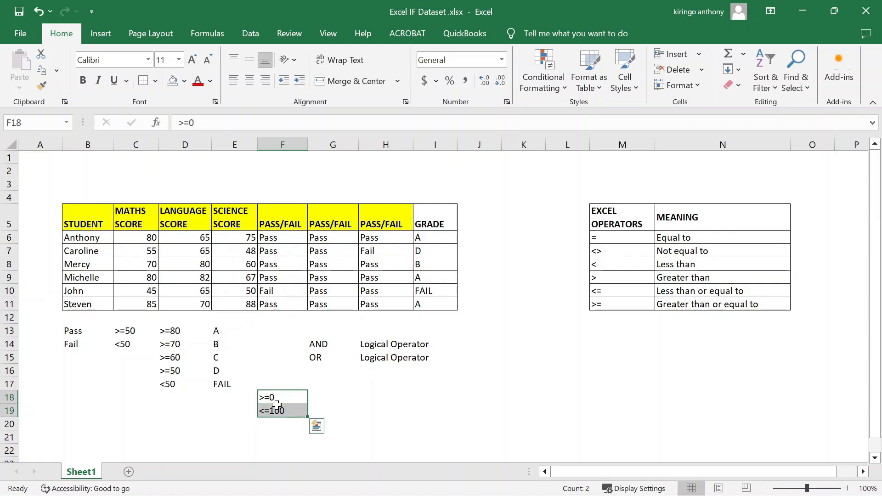
click(476, 219)
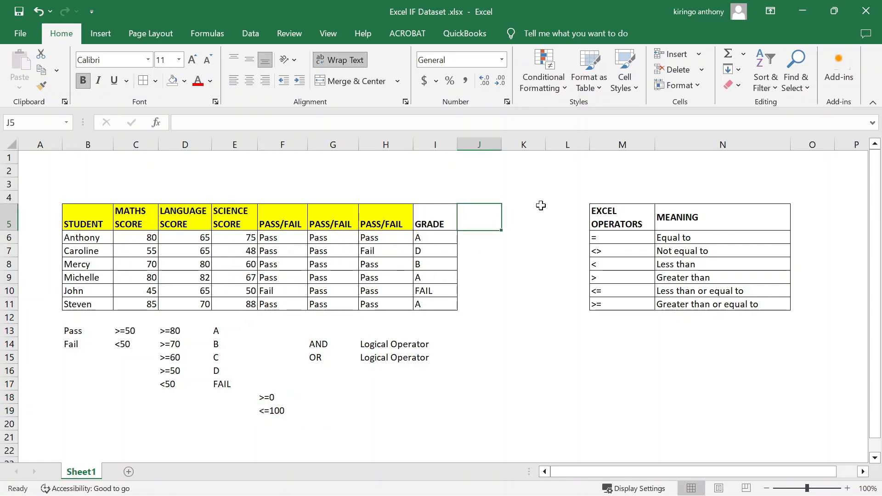
text(VA)
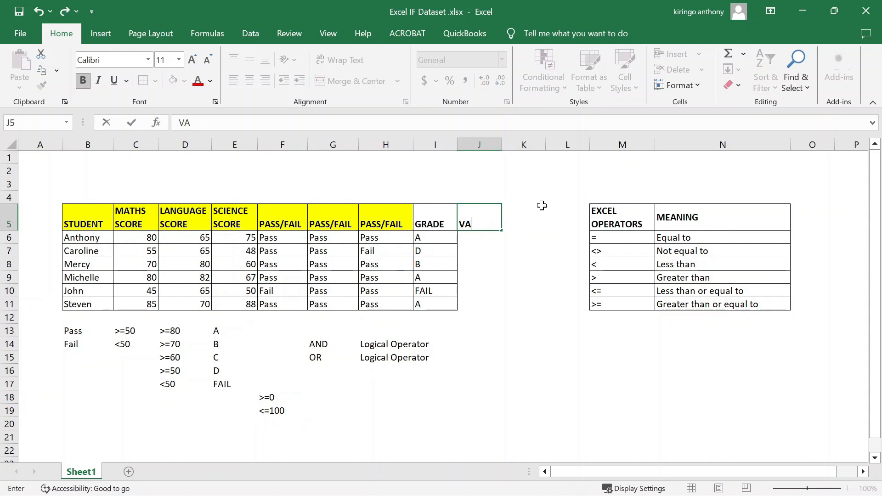
text(LIDITY)
key(Return)
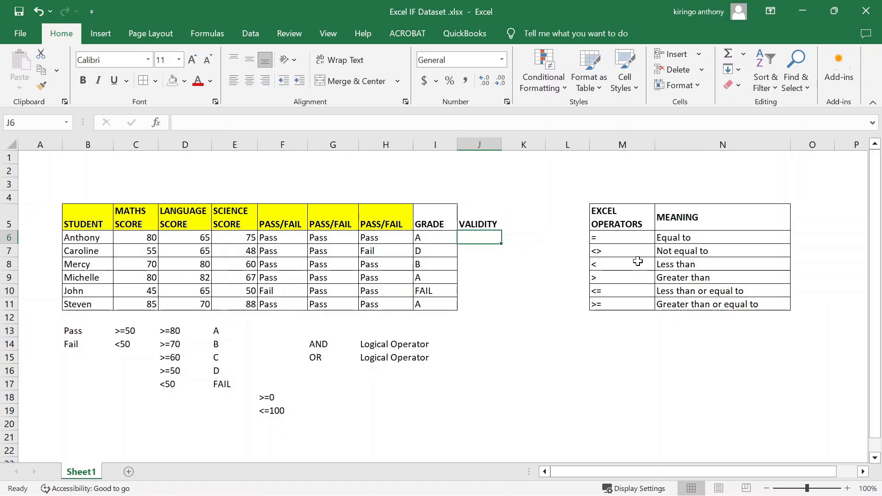
Start a formula in J6 with an AND test nested inside IF: =IF(AND(
click(327, 347)
click(467, 237)
text(IF)
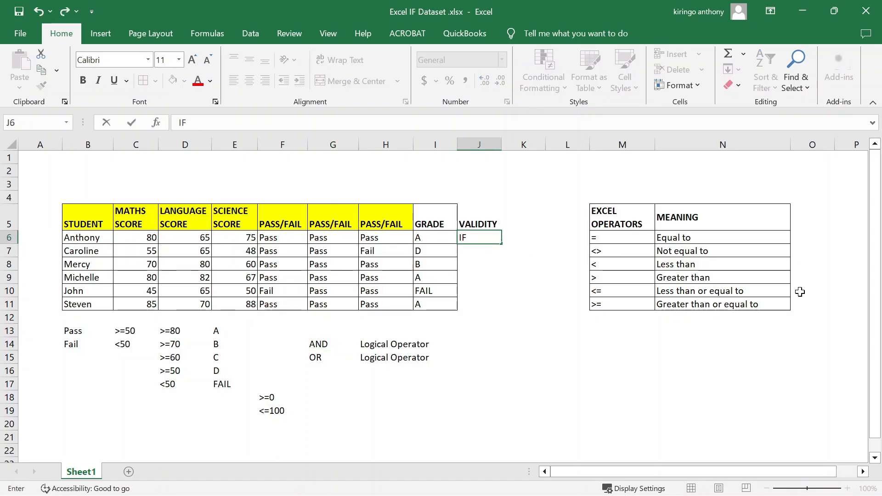
text((AND)
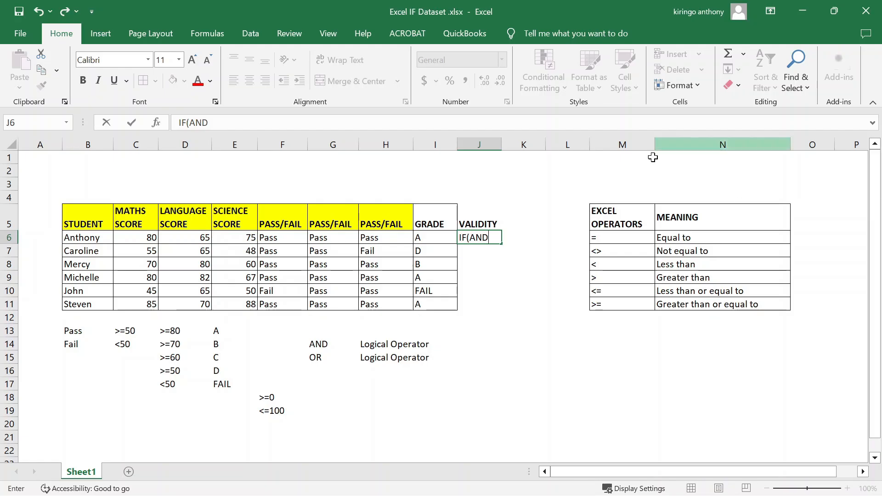
key(F2)
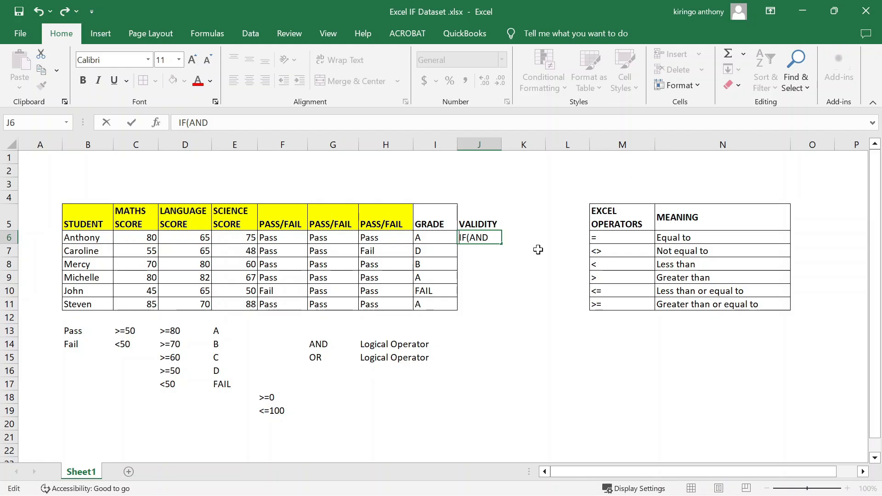
key(Home)
text(=)
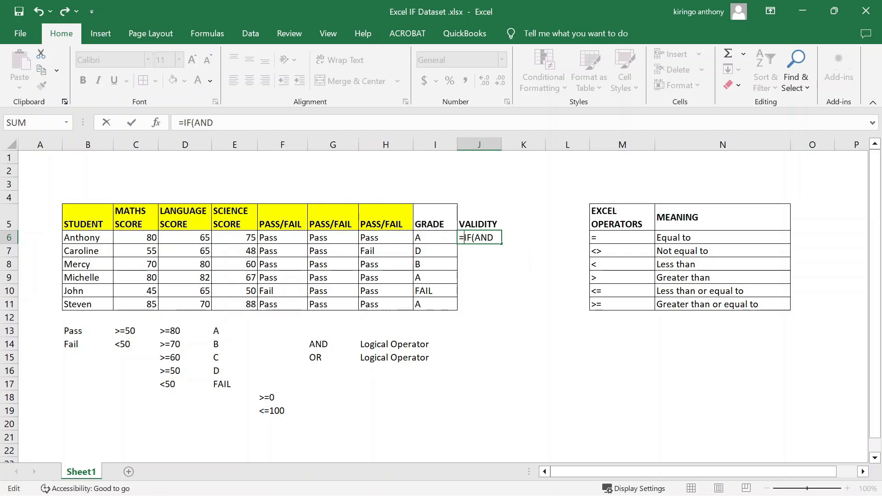
key(End)
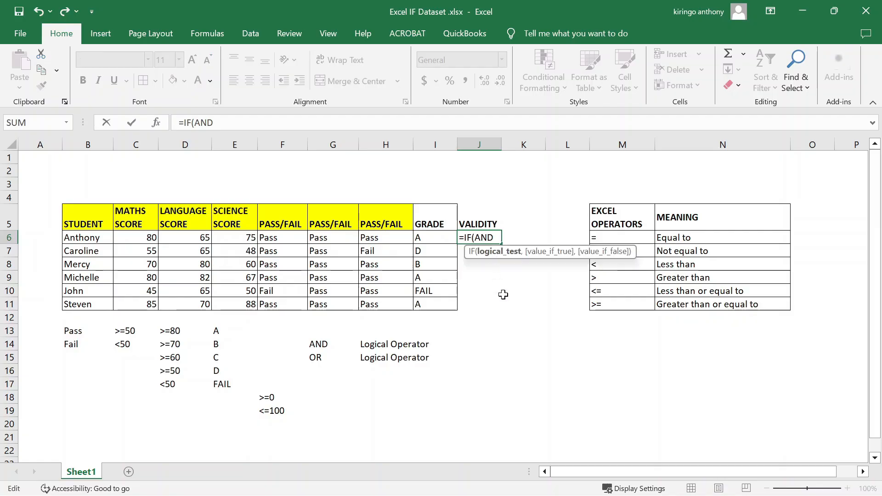
text(()
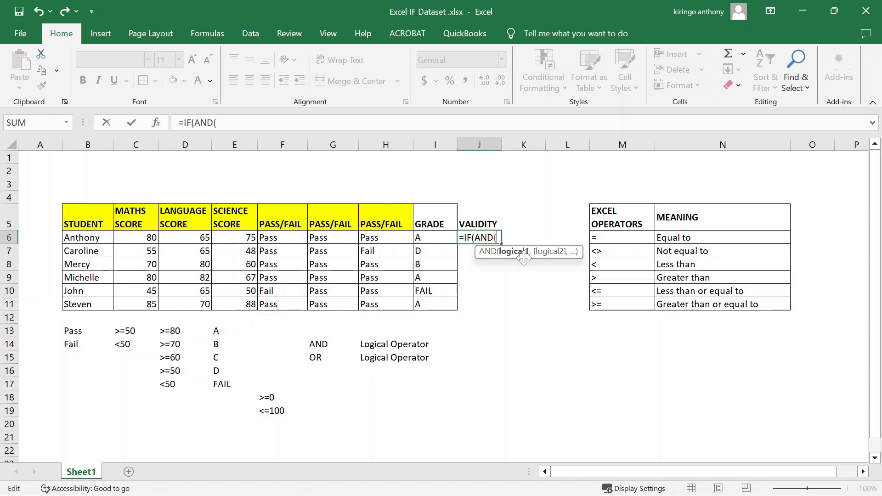
Add the two AND conditions for the maths score to the J6 formula: C6>=0 and C6<=100
click(154, 239)
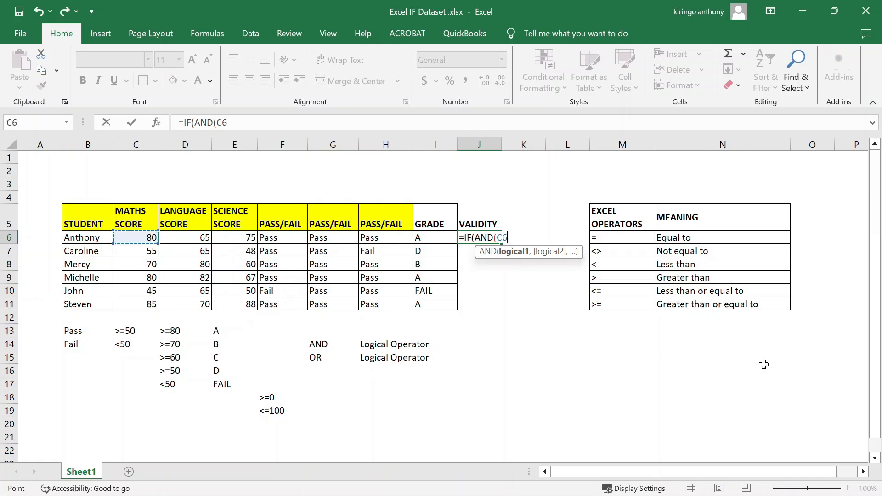
text(>=0,)
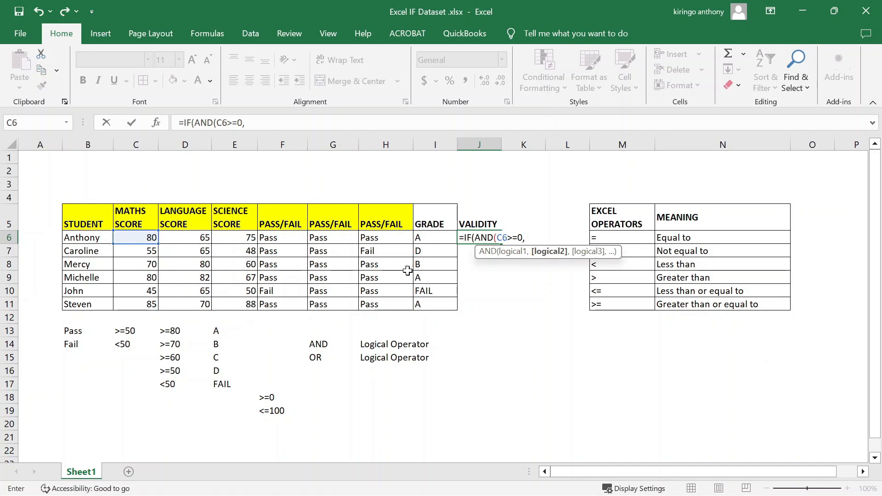
click(138, 239)
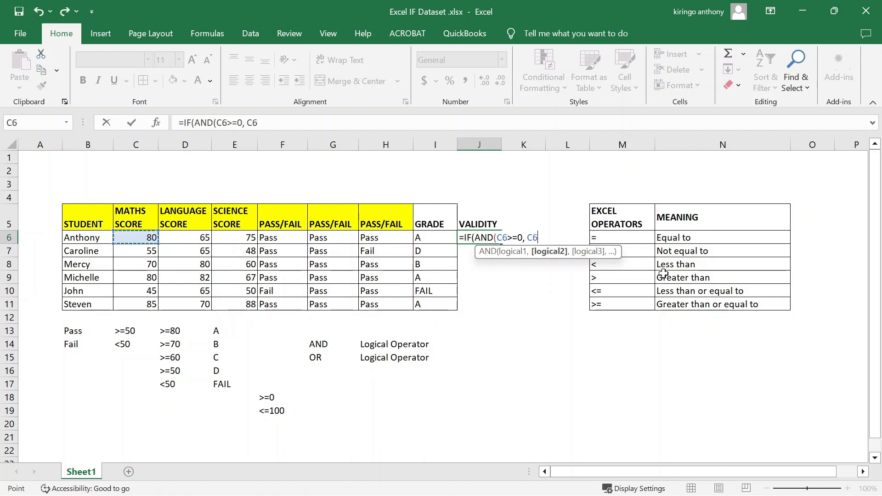
text(<)
key(BackSpace)
text(<=100)
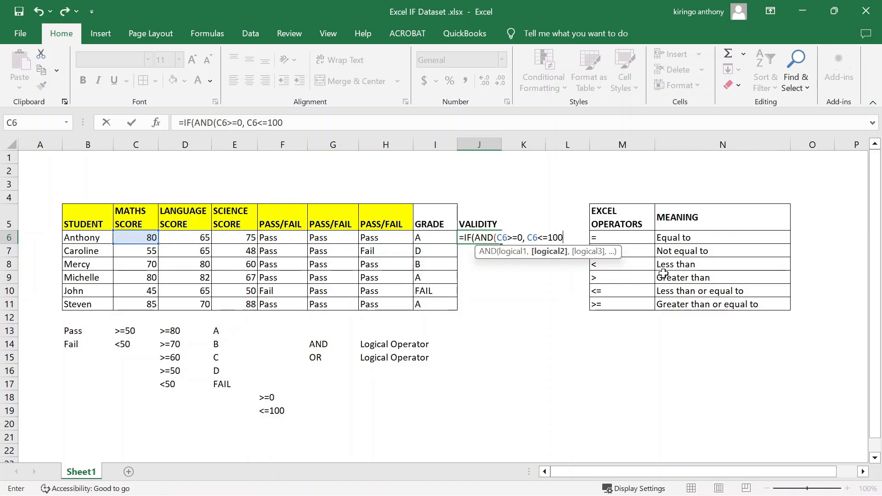
Complete the J6 formula with "Valid" if true and "Invalid" if false, and fill it down to J11
text(),)
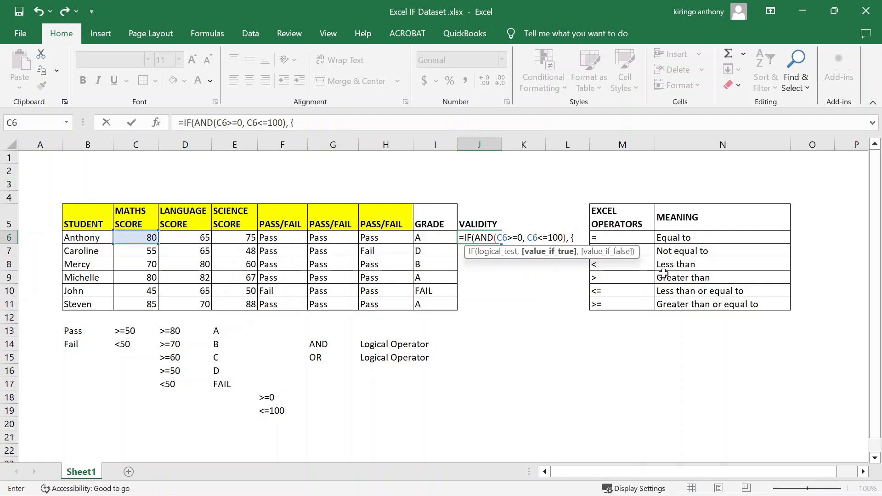
text("V)
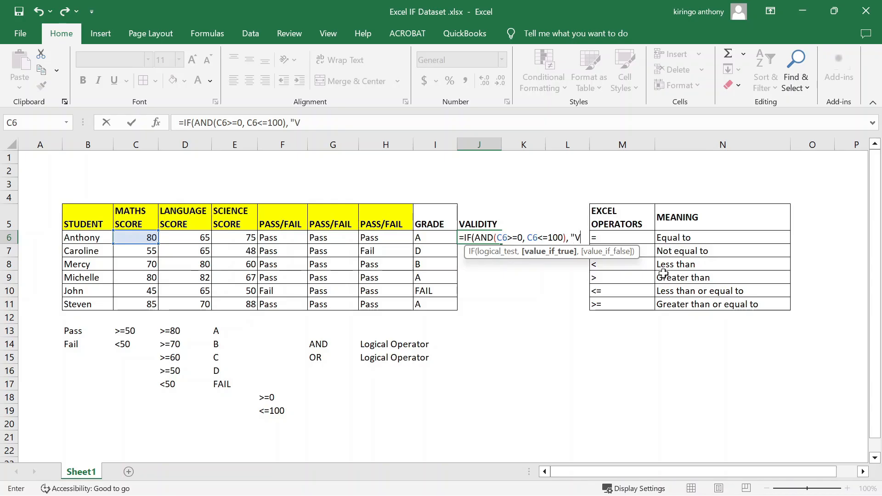
text(alid",)
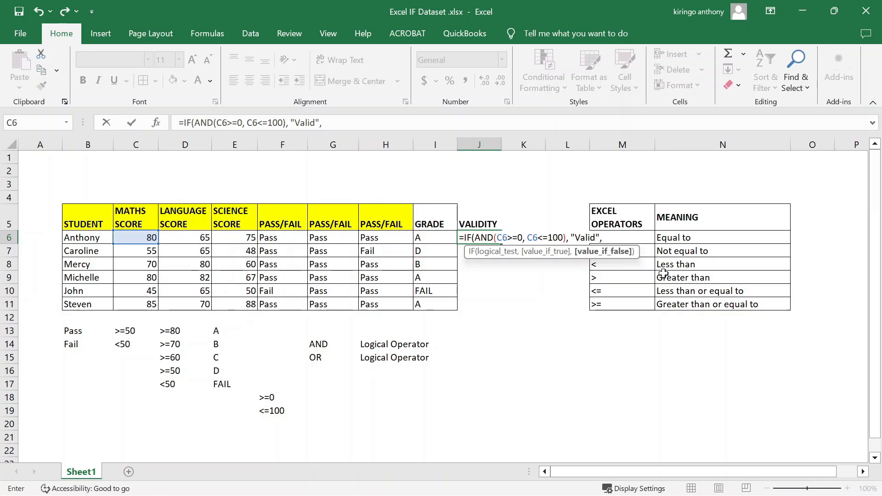
text( "Invalid"))
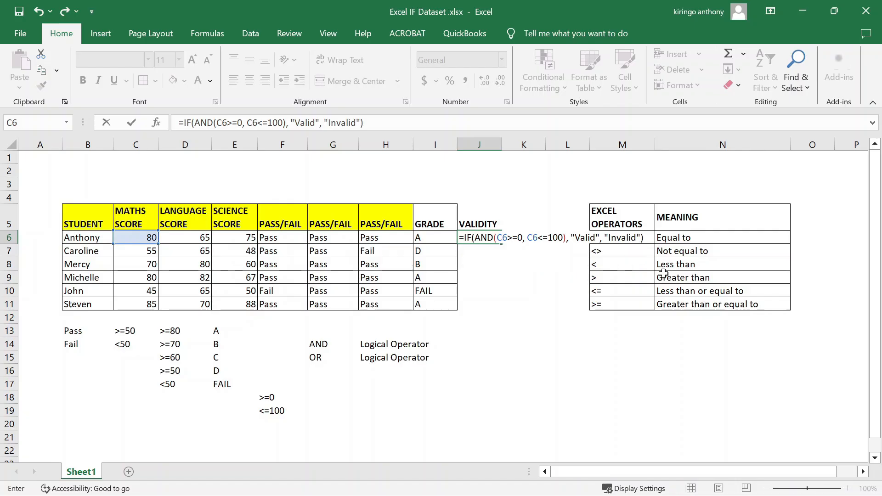
key(Return)
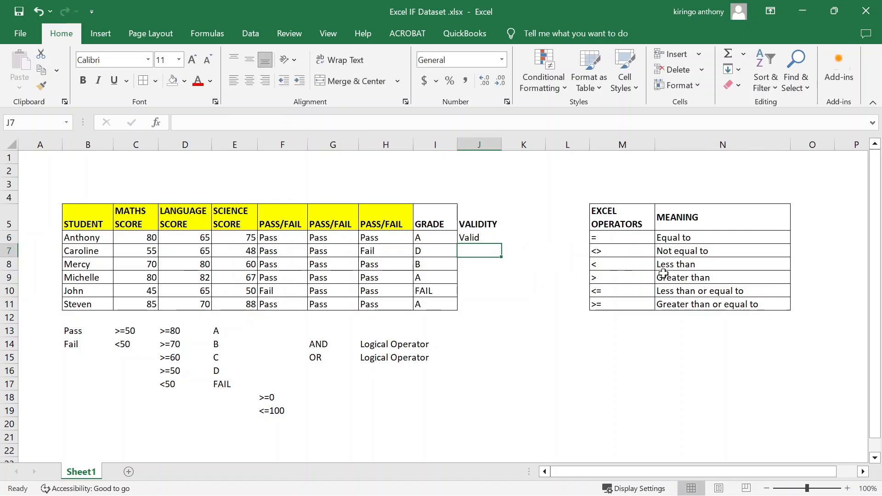
click(477, 237)
drag(501, 244, 500, 305)
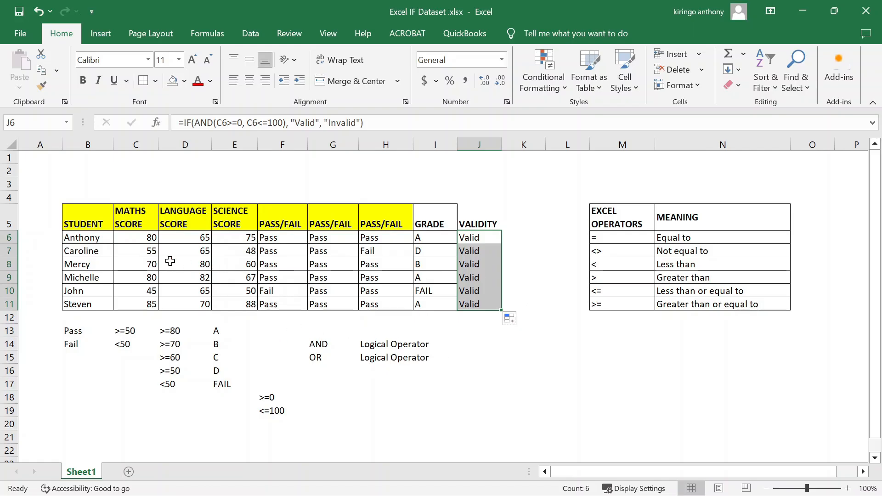
Change the maths score in C8 to '-70 and check the validity result in J8
click(142, 252)
click(142, 266)
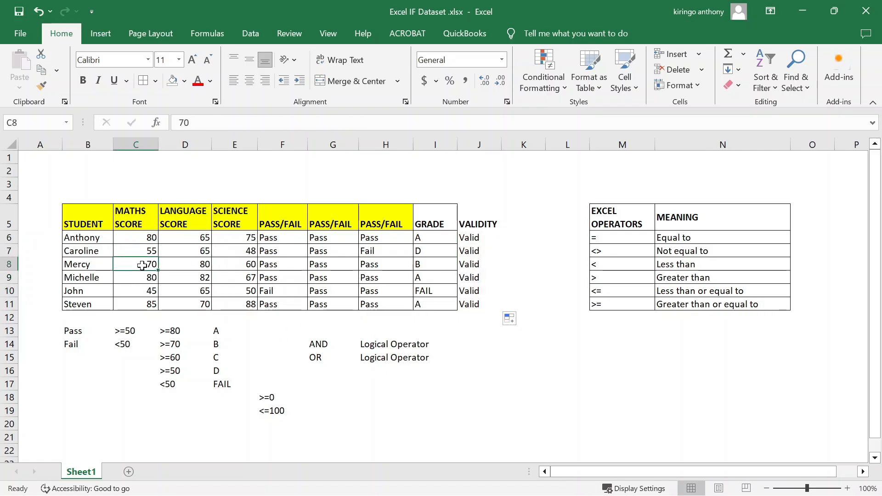
double_click(143, 266)
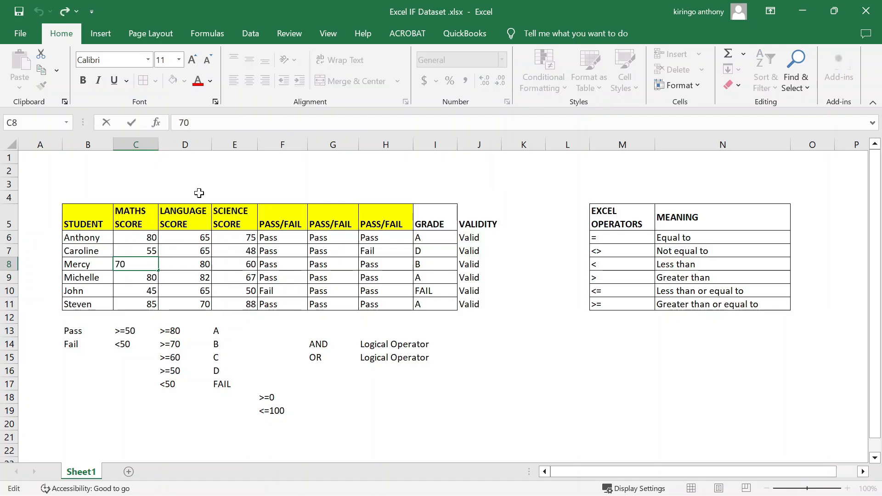
key(Home)
text('-)
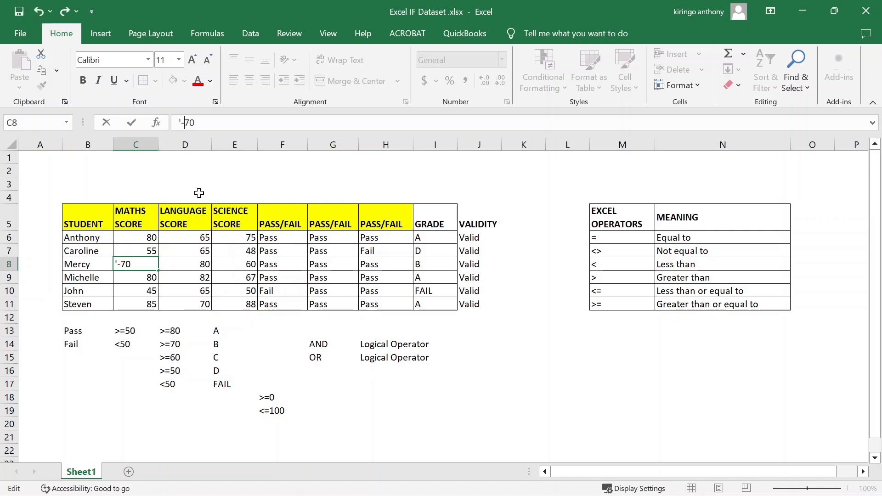
key(Return)
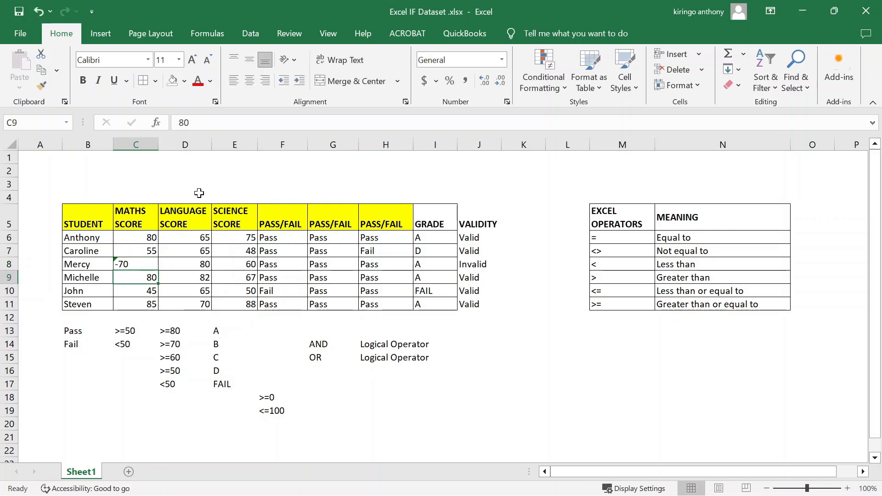
click(477, 260)
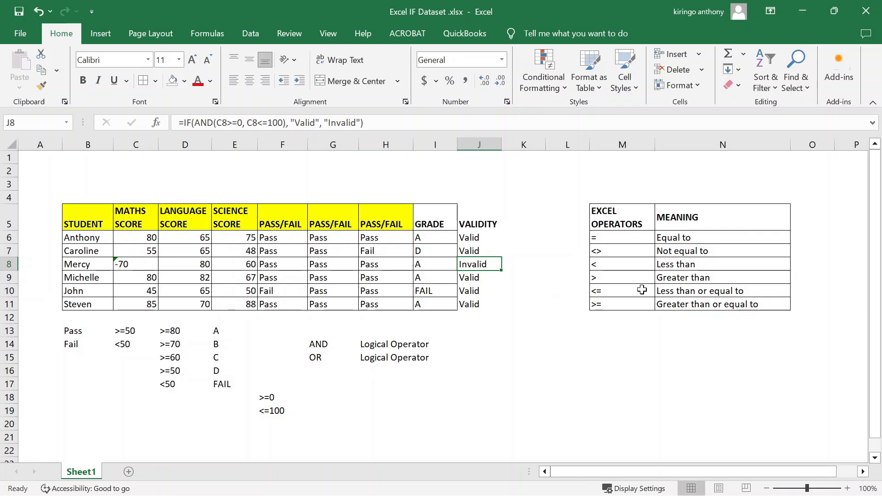
Try to remove the leading characters in front of 70 in C8
click(120, 265)
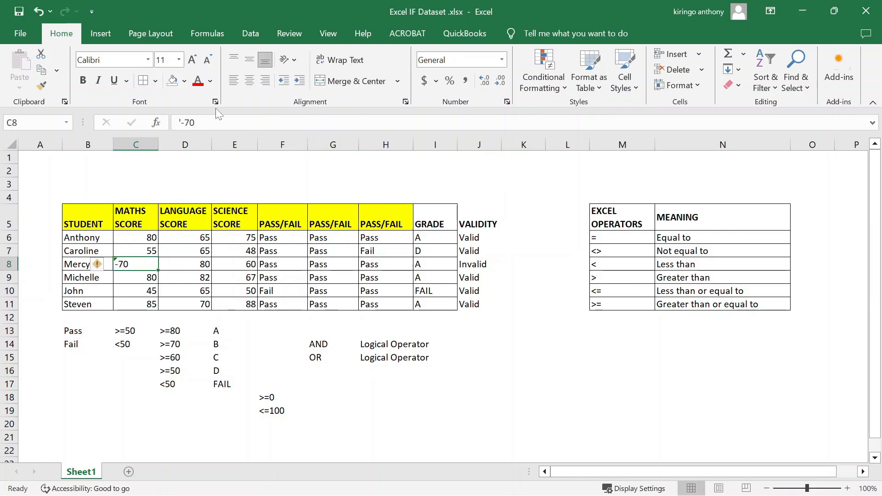
drag(184, 123, 155, 121)
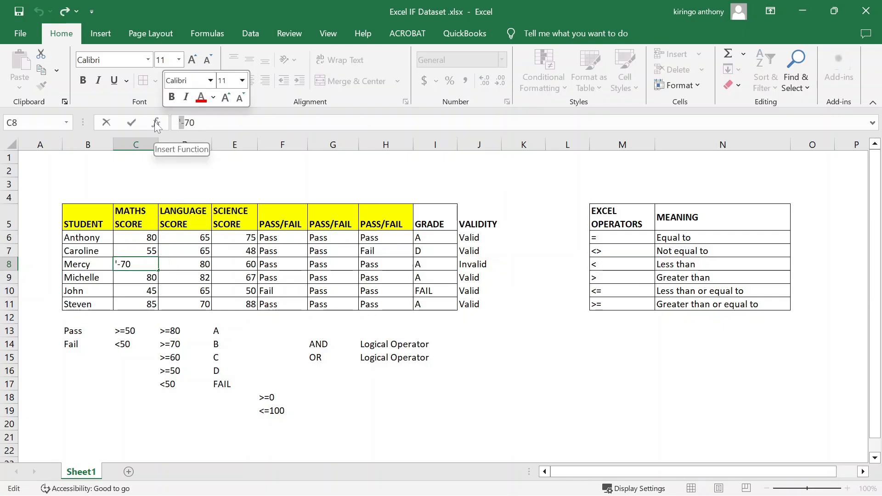
key(Delete)
click(120, 305)
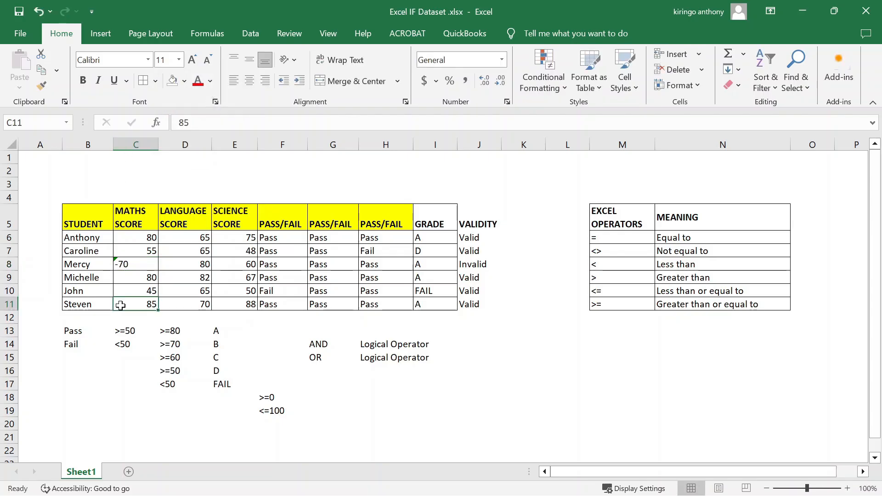
Change the maths score in C11 to 850 and check the validity result in J11
double_click(143, 303)
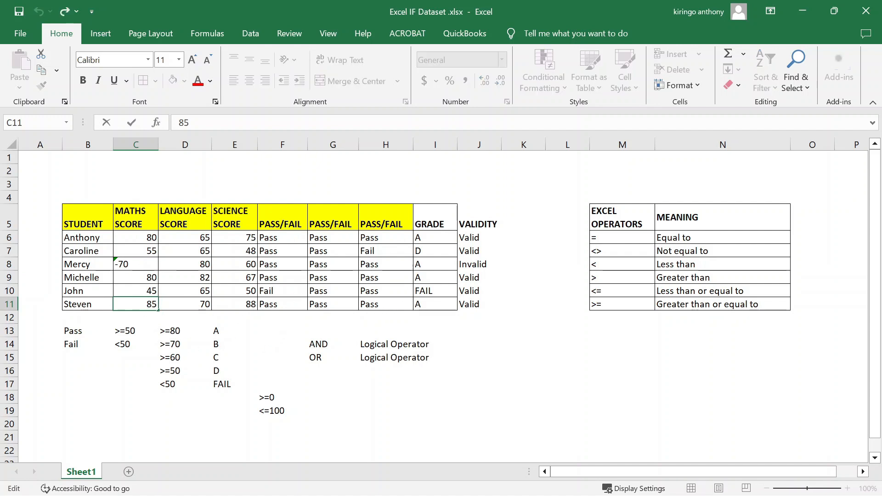
text(0)
key(Return)
click(470, 305)
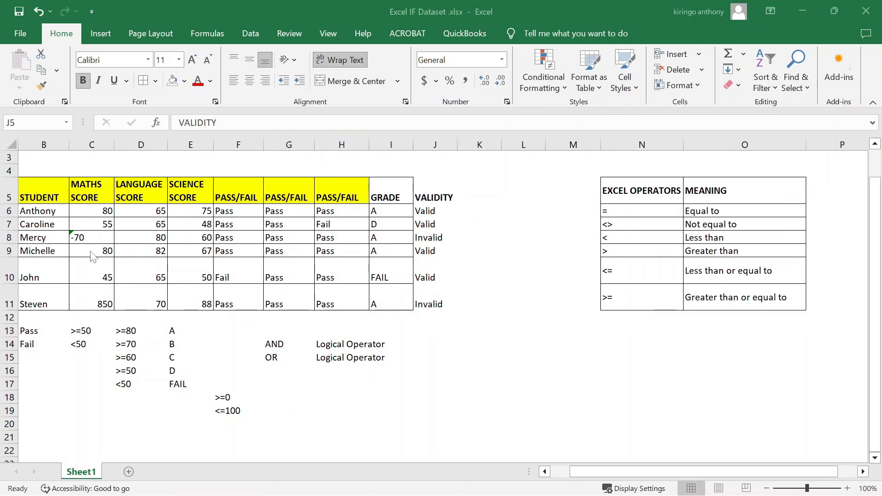
Apply borders to all cells of the VALIDITY column, J5 to J11
click(437, 187)
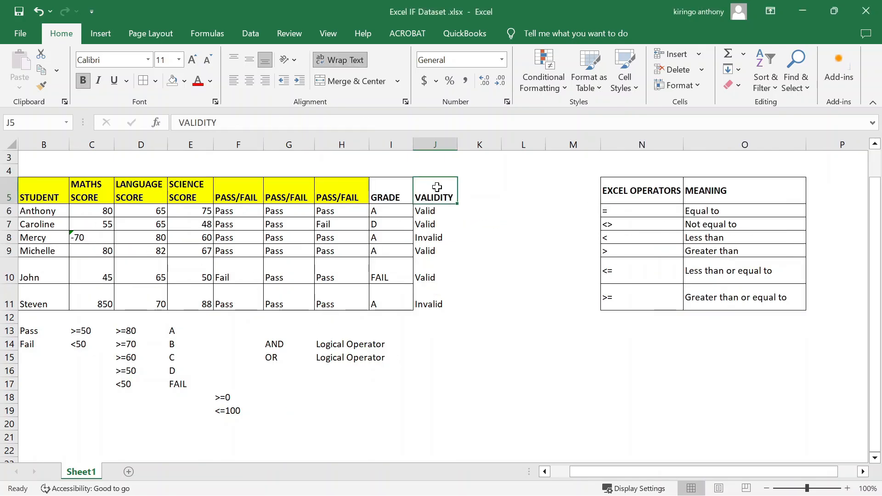
drag(437, 187, 436, 306)
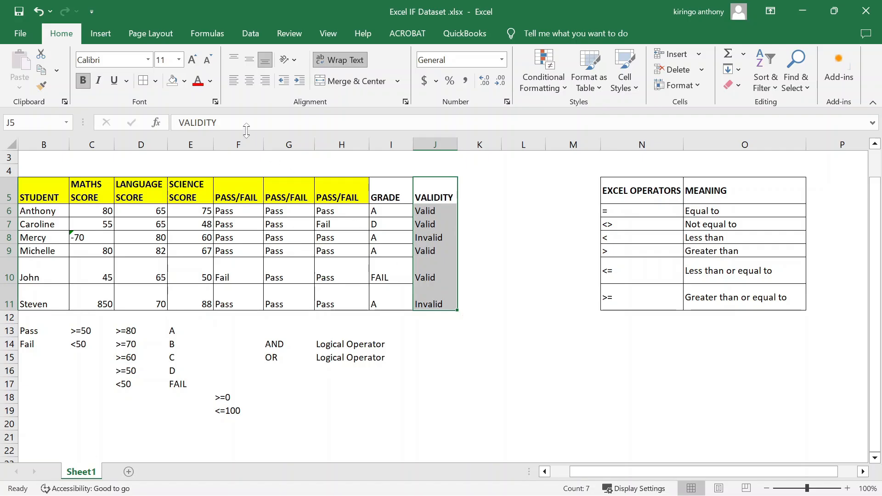
click(542, 235)
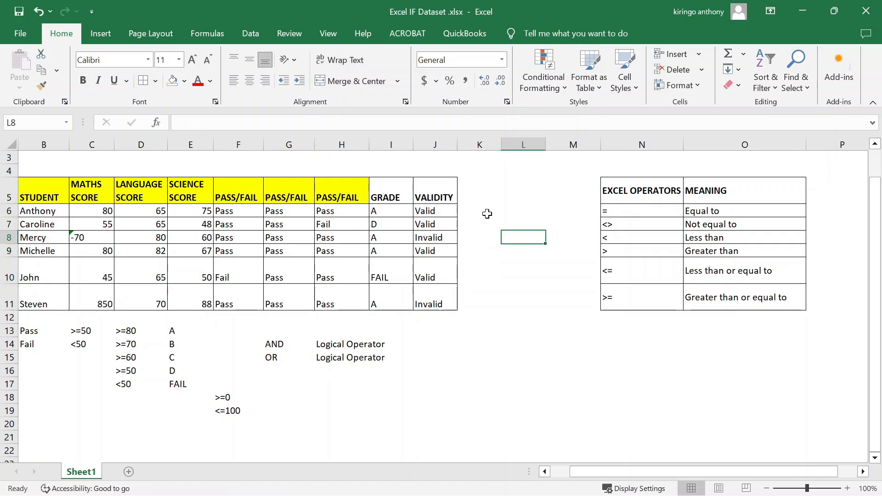
Enter the bold header ACCEPTED/DROPPED in K5, beside the VALIDITY column
click(485, 192)
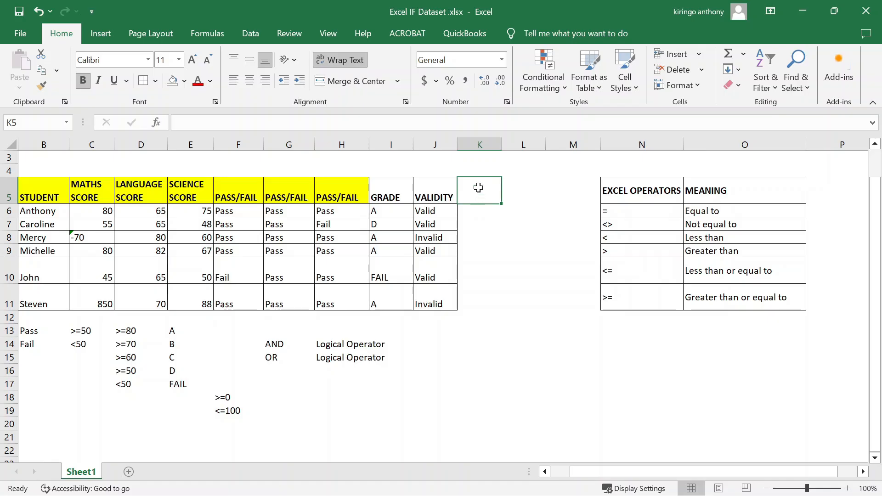
text(APPR)
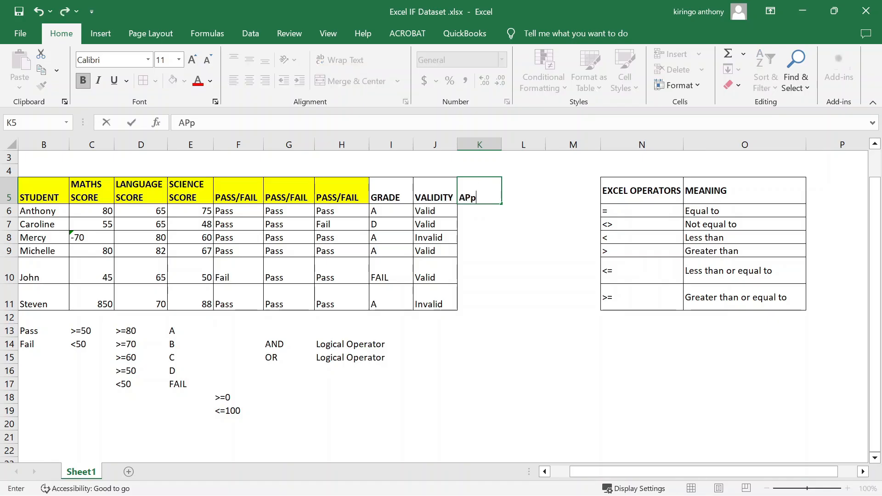
key(BackSpace)
key(BackSpace)
key(BackSpace)
key(BackSpace)
text(ACCEPT)
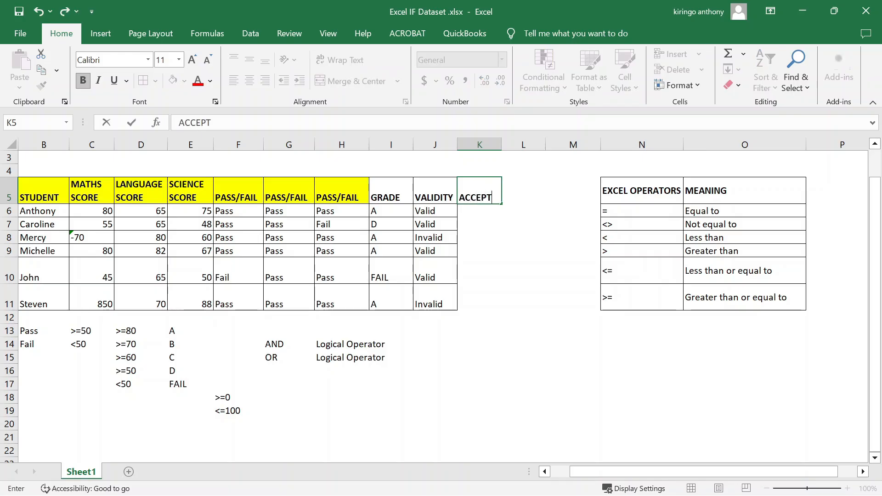
text(ED/DROPPED)
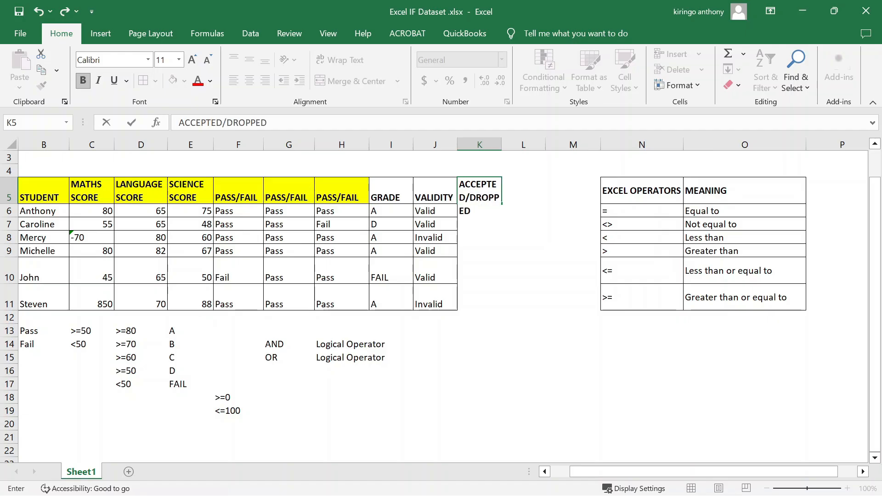
click(528, 272)
Widen column K so its header fits on one line, and apply borders to all cells from K5 to K11
drag(503, 144, 556, 145)
click(551, 145)
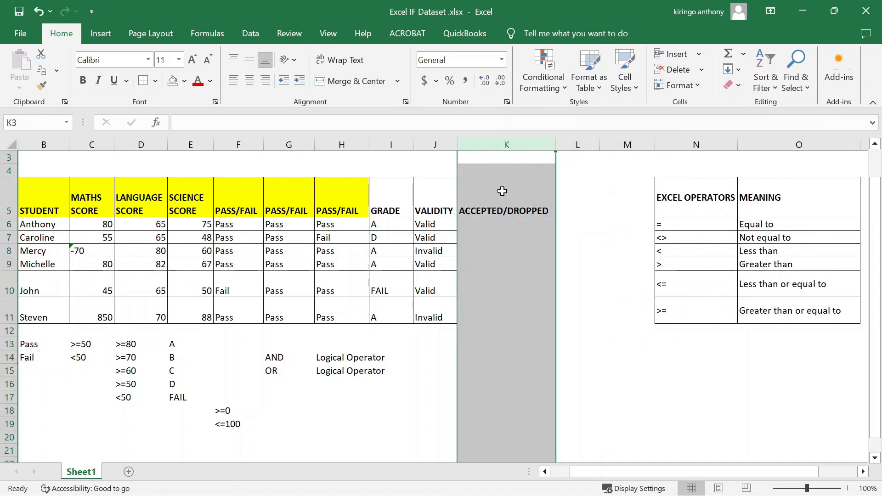
drag(502, 191, 502, 311)
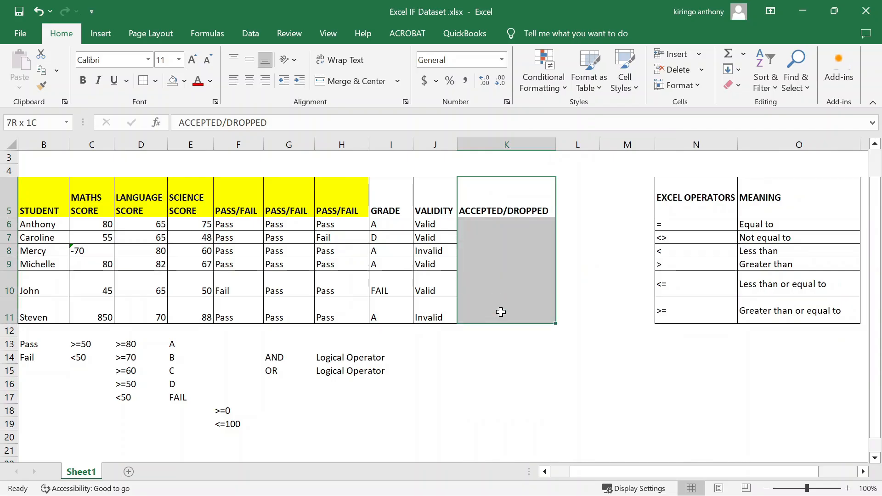
click(147, 84)
Start an IF formula in K6 with the logical test OR(C6>=80, E6>=80) on the maths and science scores
click(475, 225)
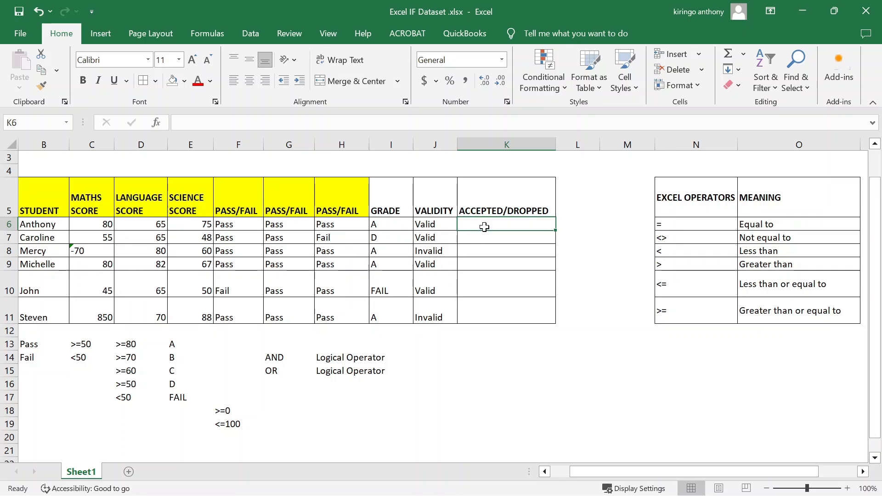
text(=)
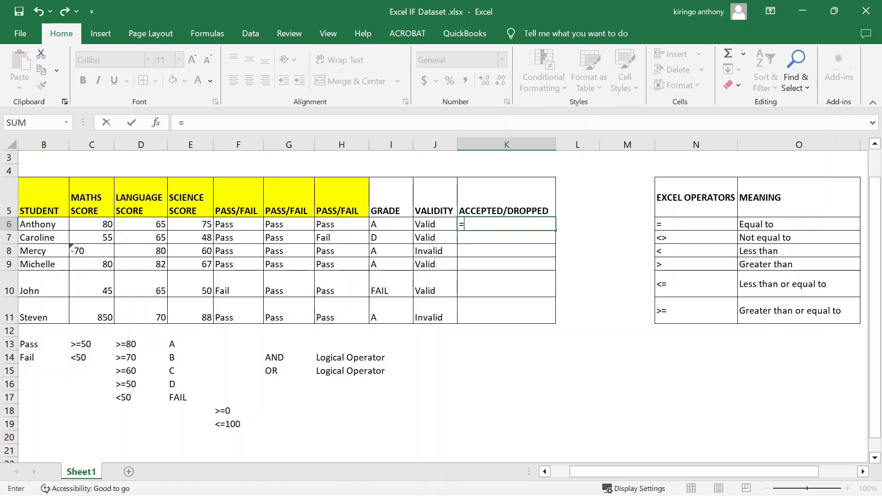
text(I)
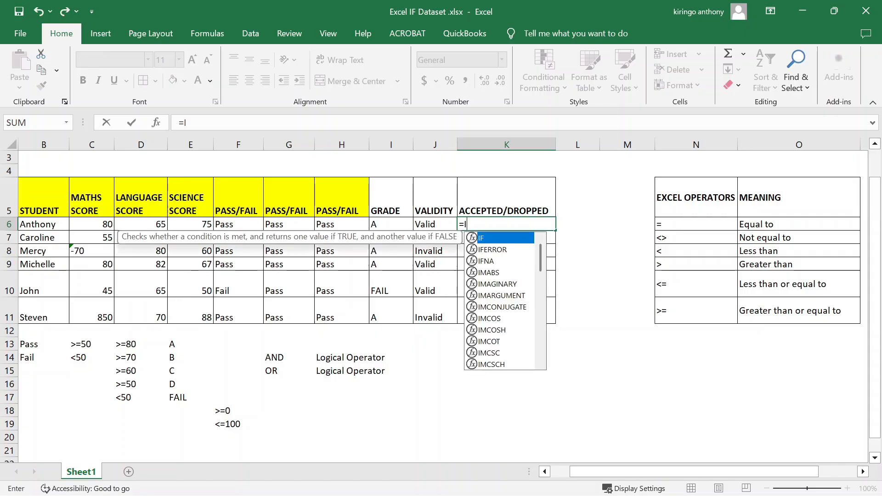
text(F)
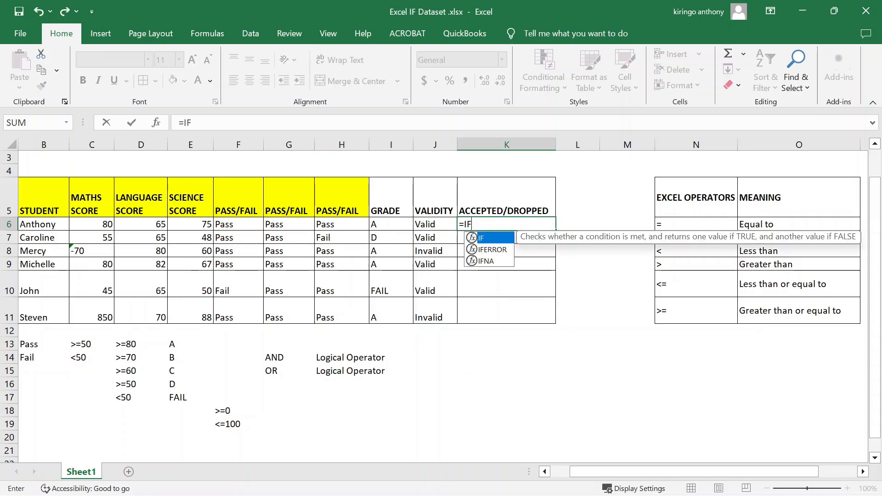
text((O)
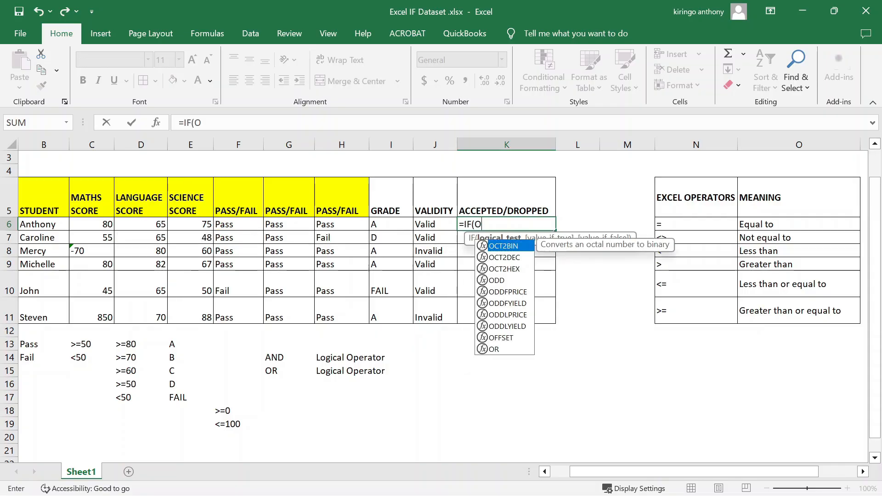
text(R()
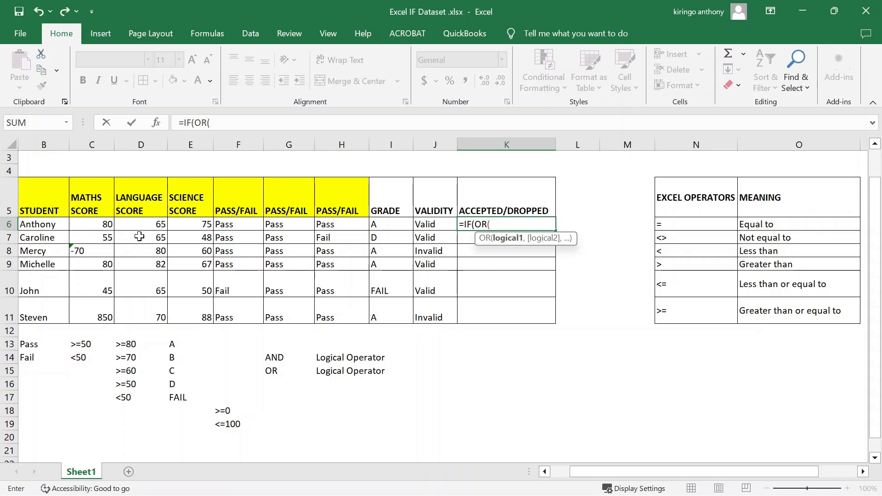
click(91, 223)
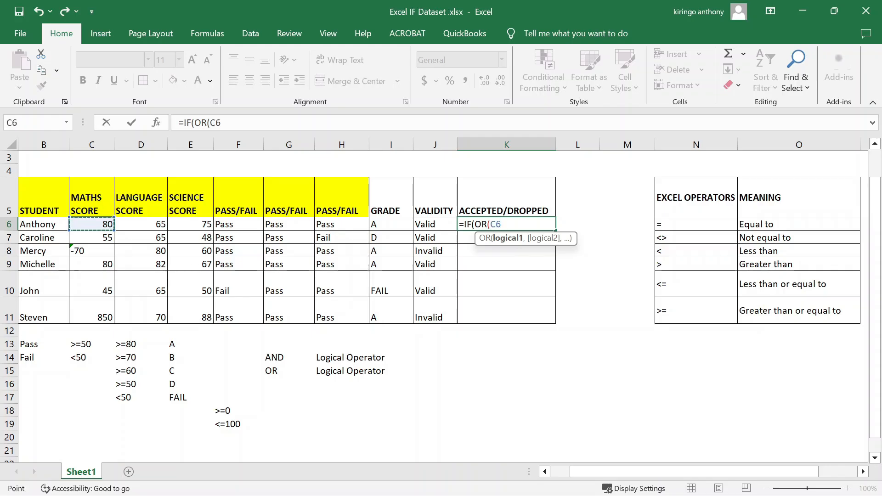
text(>=80,)
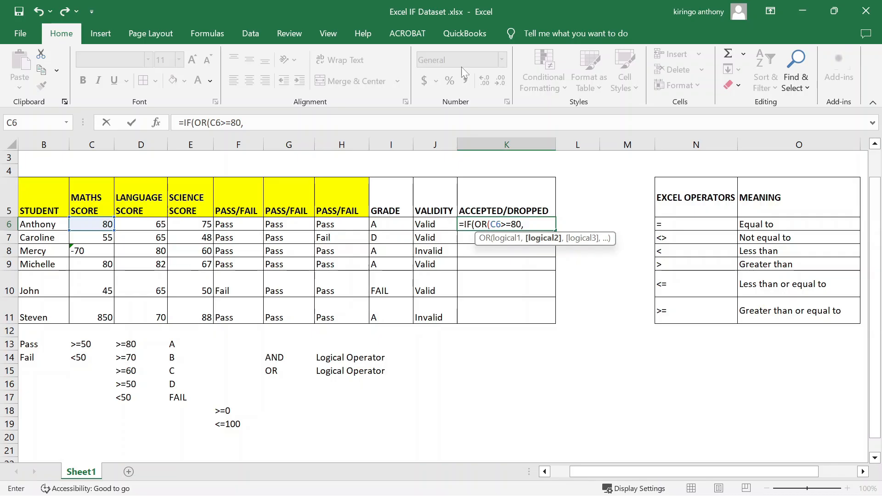
click(209, 225)
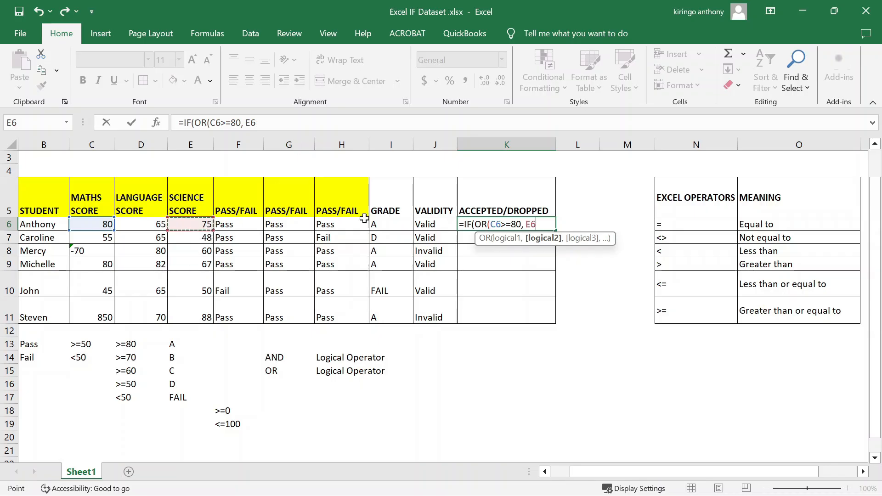
text(>=)
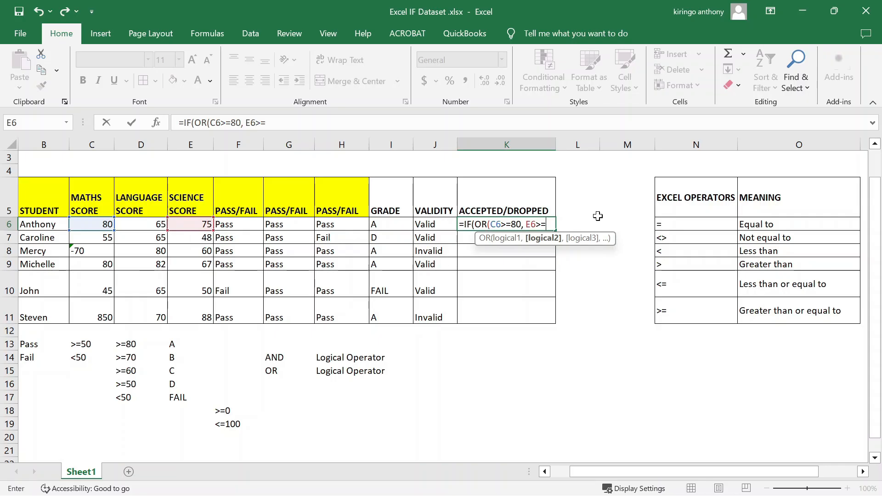
text(80))
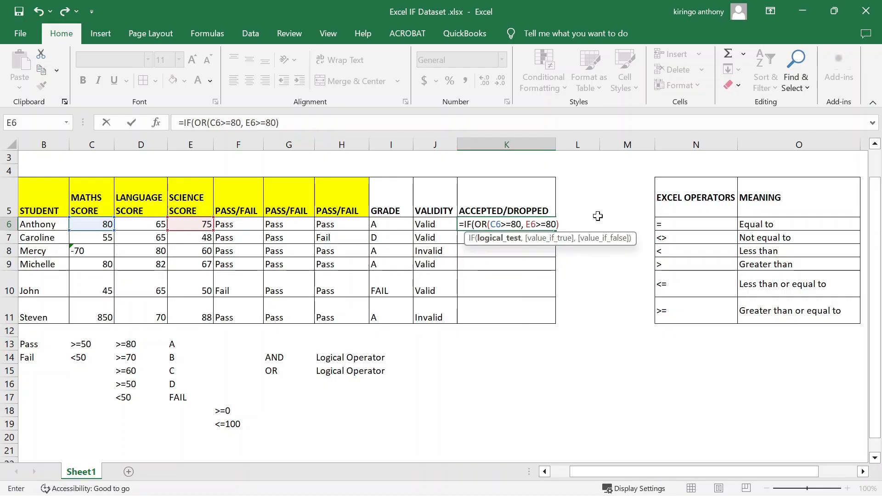
Complete the K6 formula so it returns "Accepted" when the test is true and "Dropped" when it is false
text(,)
text( "Accep)
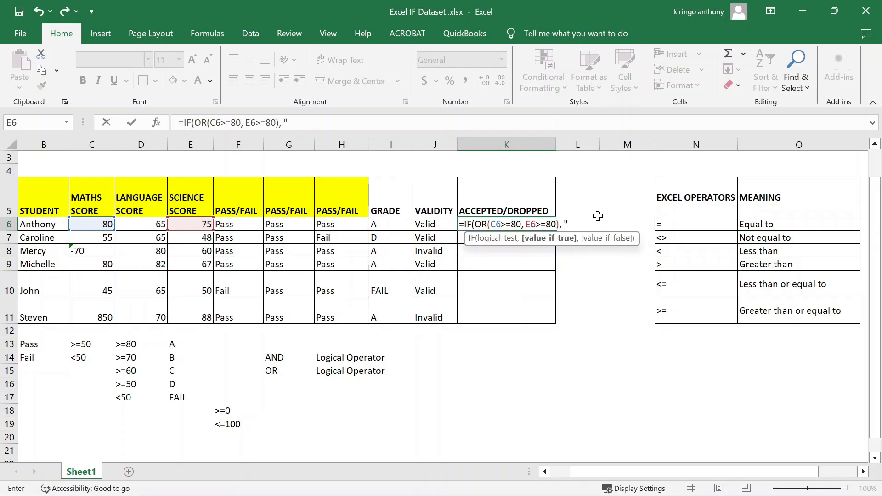
text(ted)
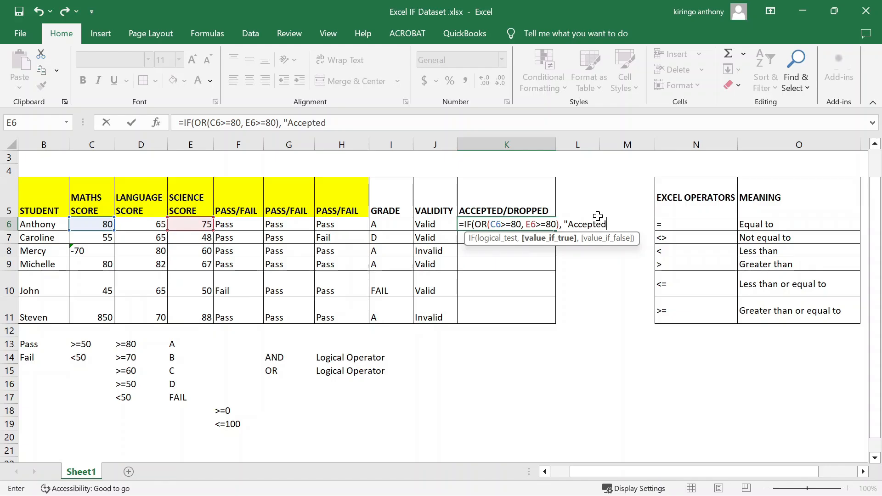
text(", )
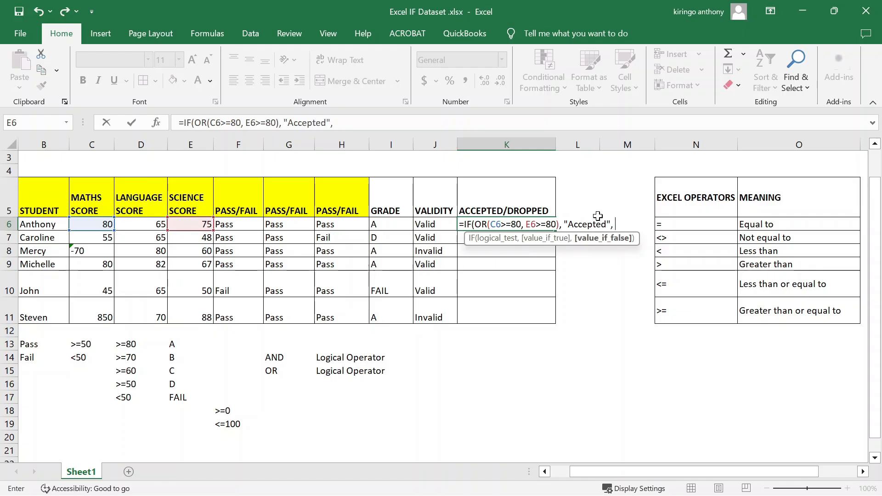
text("Dropped)
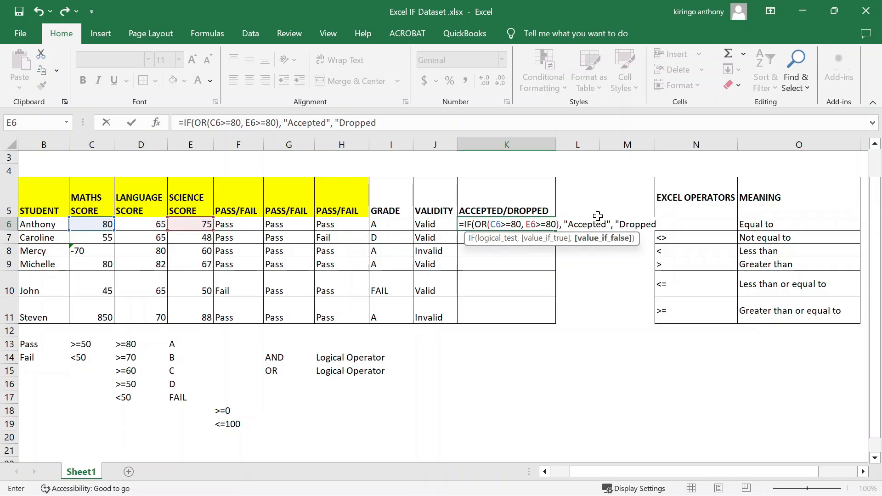
text("))
key(Return)
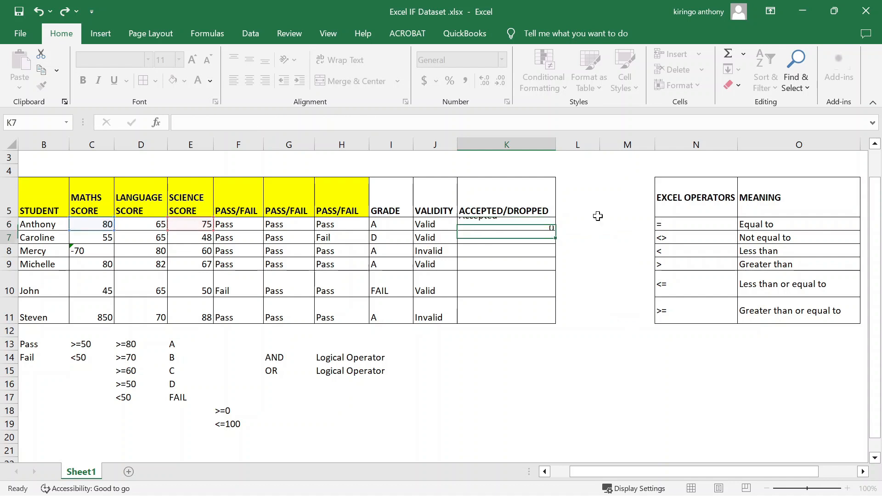
Fill the K6 formula down to K11 and check the copied formulas in K10 and K7
click(523, 221)
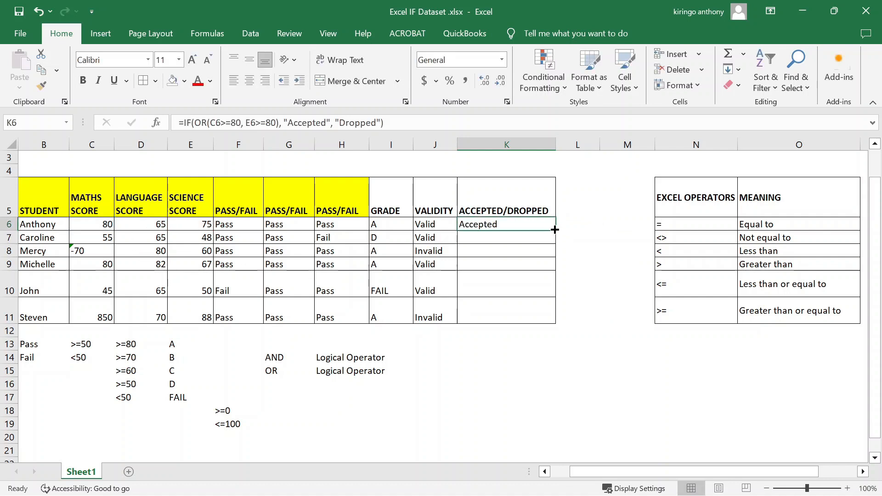
drag(555, 229, 557, 322)
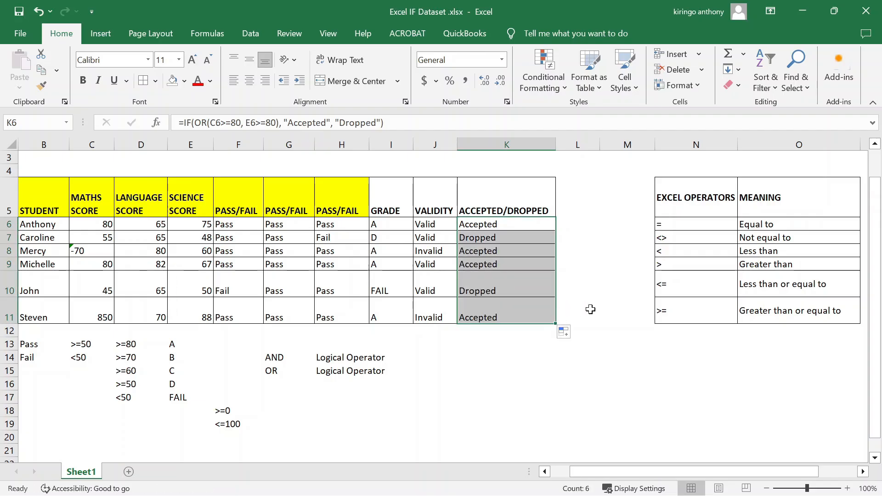
click(516, 292)
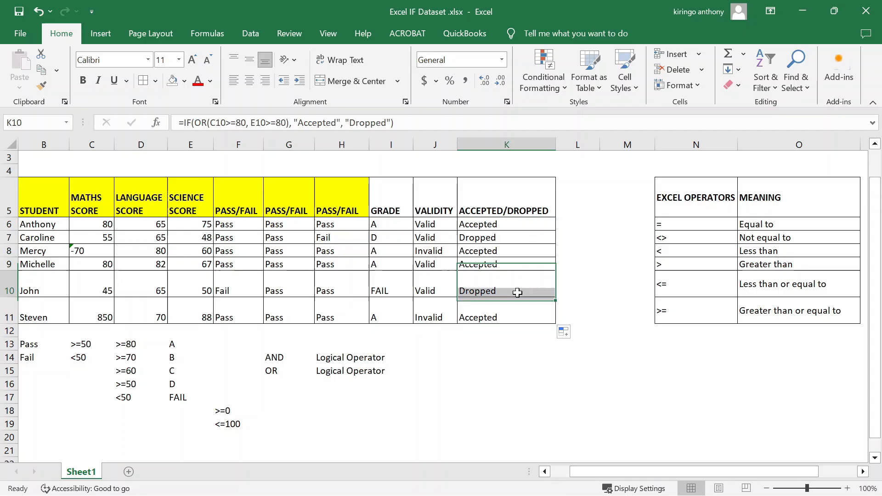
click(515, 238)
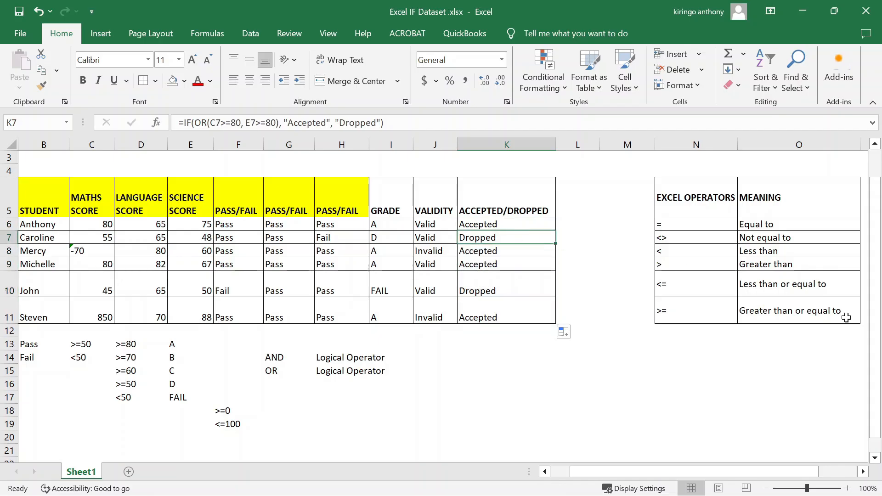